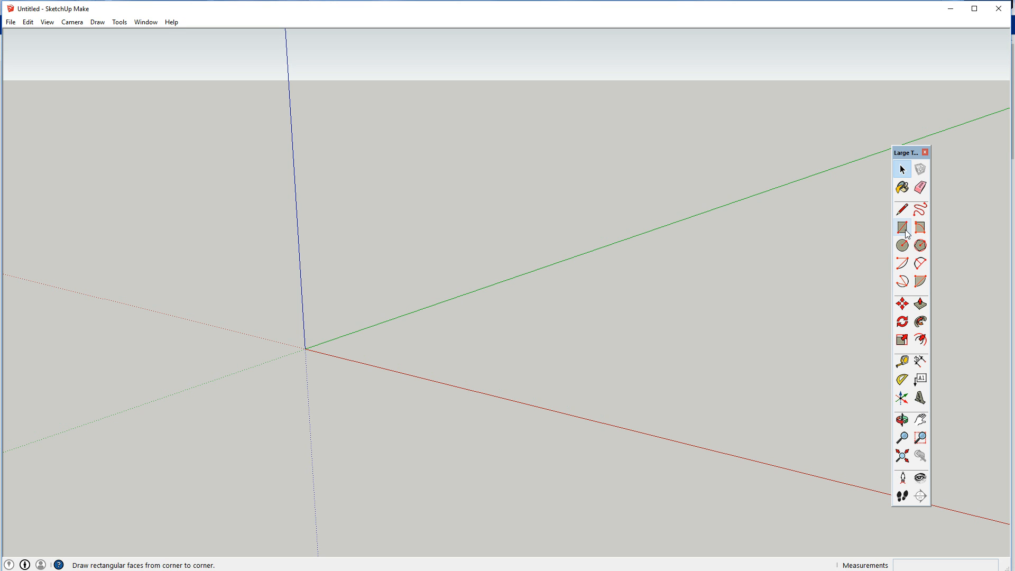
Draw a 1200 by 600 mm rectangle on the ground plane near the origin, between the red and green axes
left_click(904, 230)
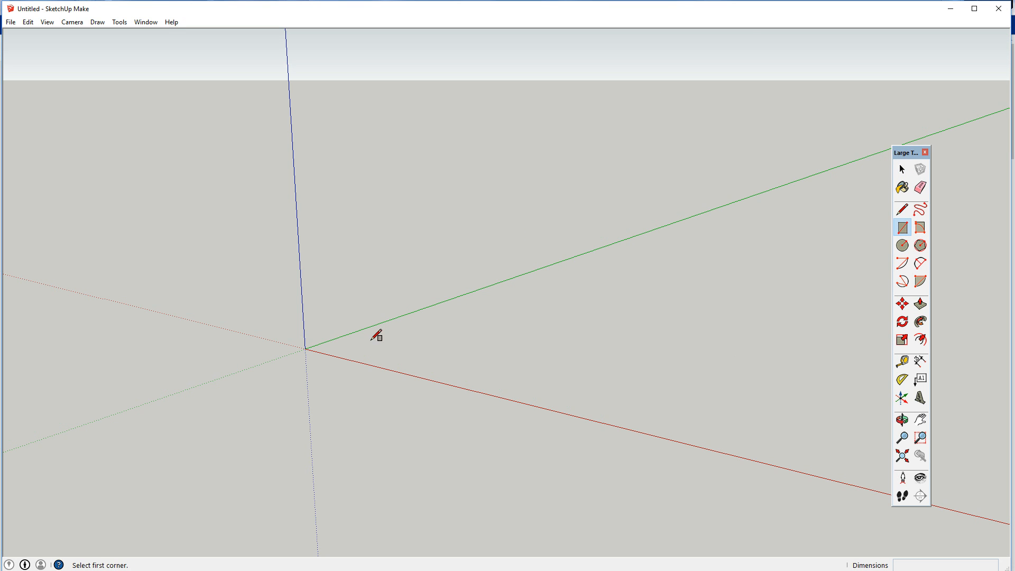
left_click(355, 347)
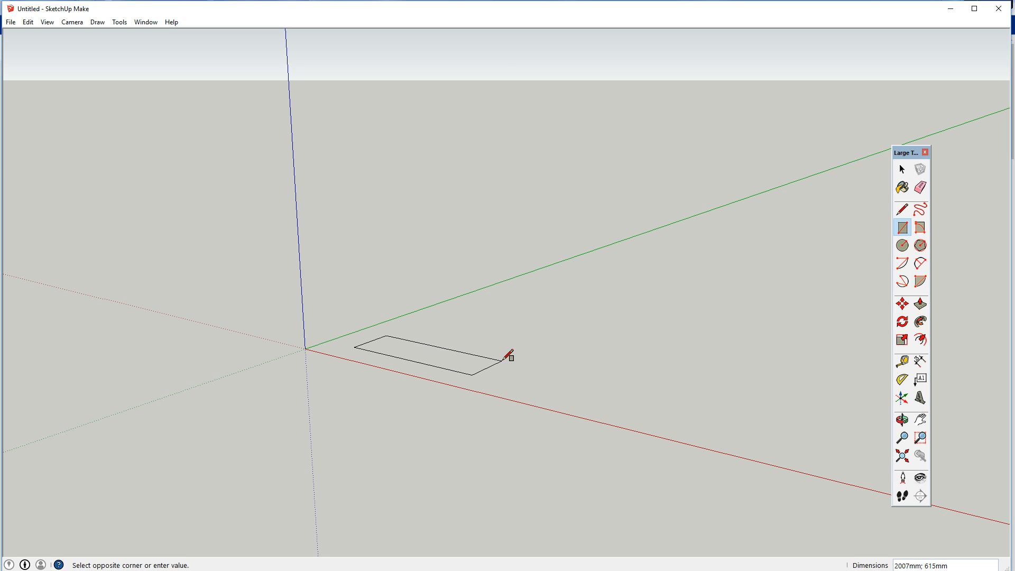
type("1200; 600")
key("Return")
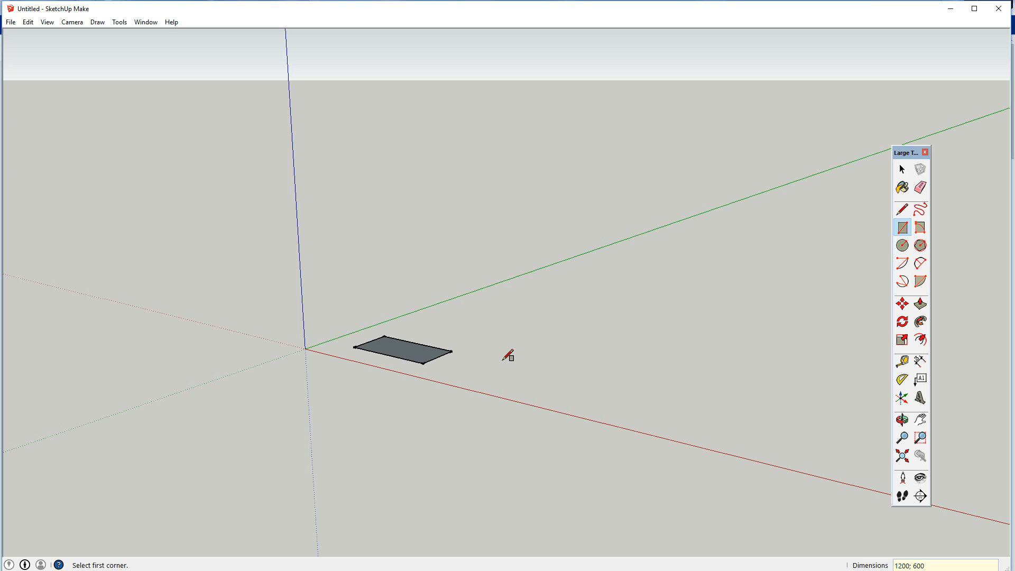
Draw a second rectangle on the ground beside the first and set its dimensions to 1200 by 600 mm
left_click(510, 348)
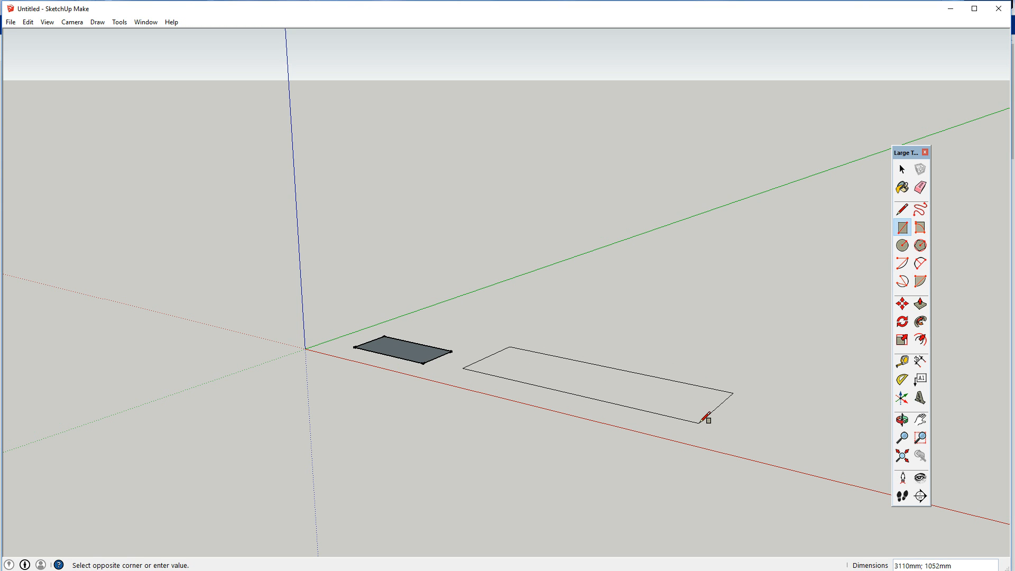
left_click(700, 421)
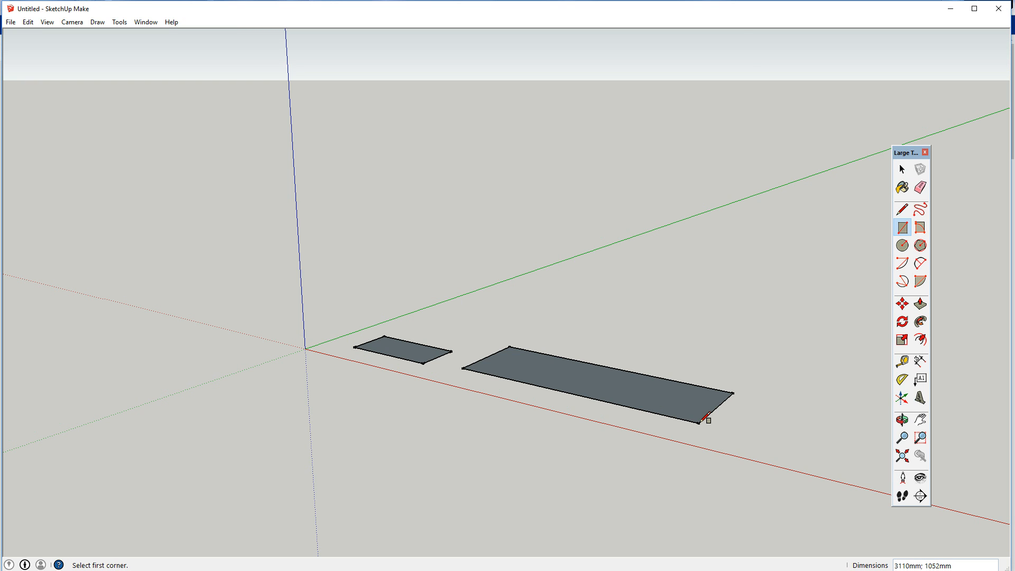
type("122")
type("00")
type("; 600")
key("Return")
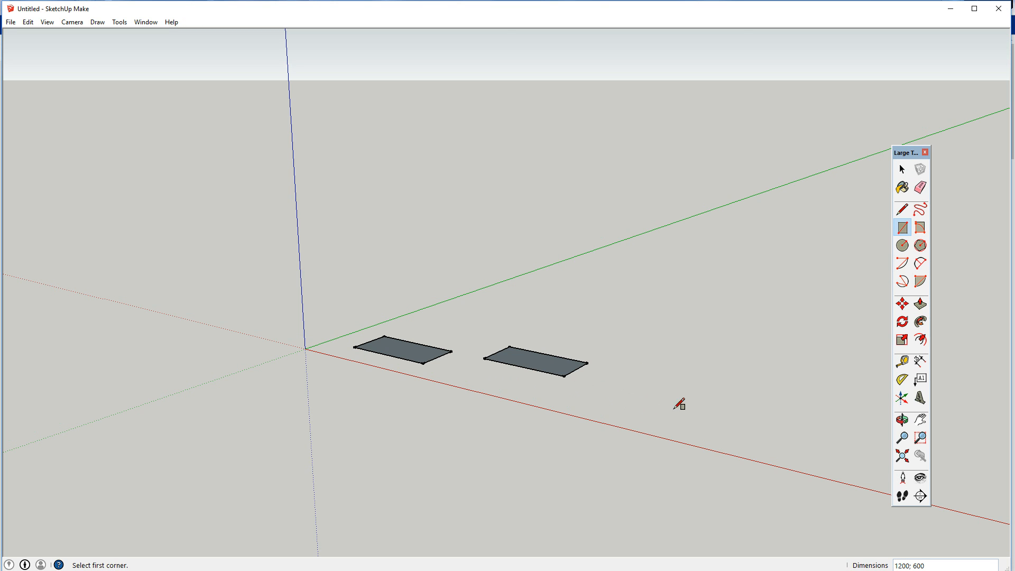
Delete the second rectangle, the one farther from the origin
key("space")
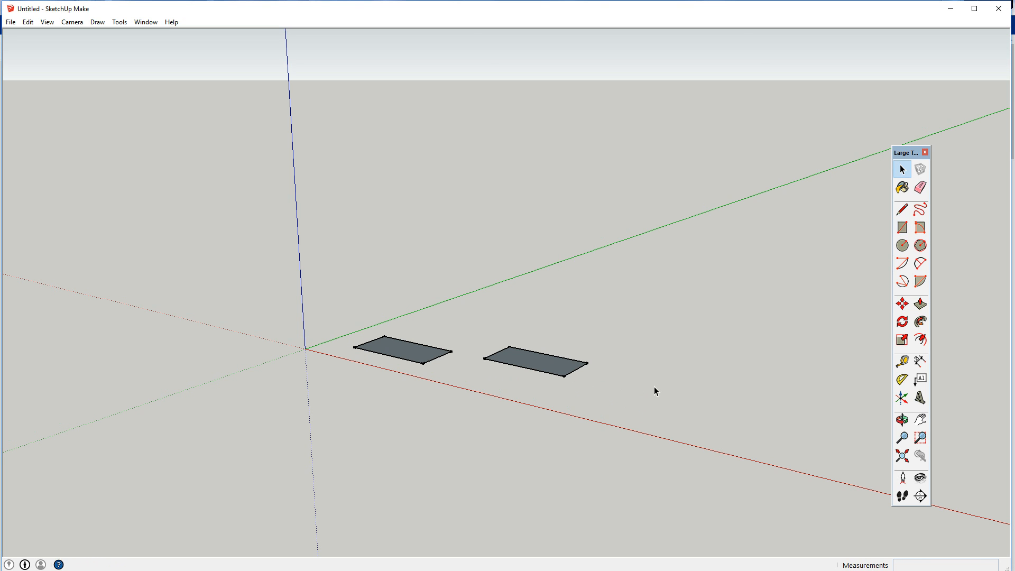
left_click_drag(648, 414, 476, 327)
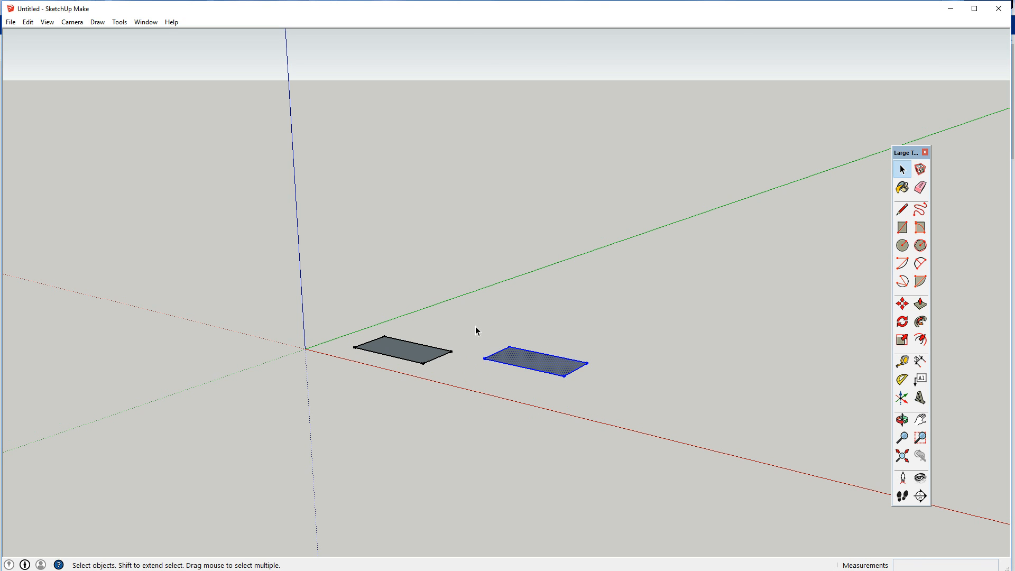
key("Delete")
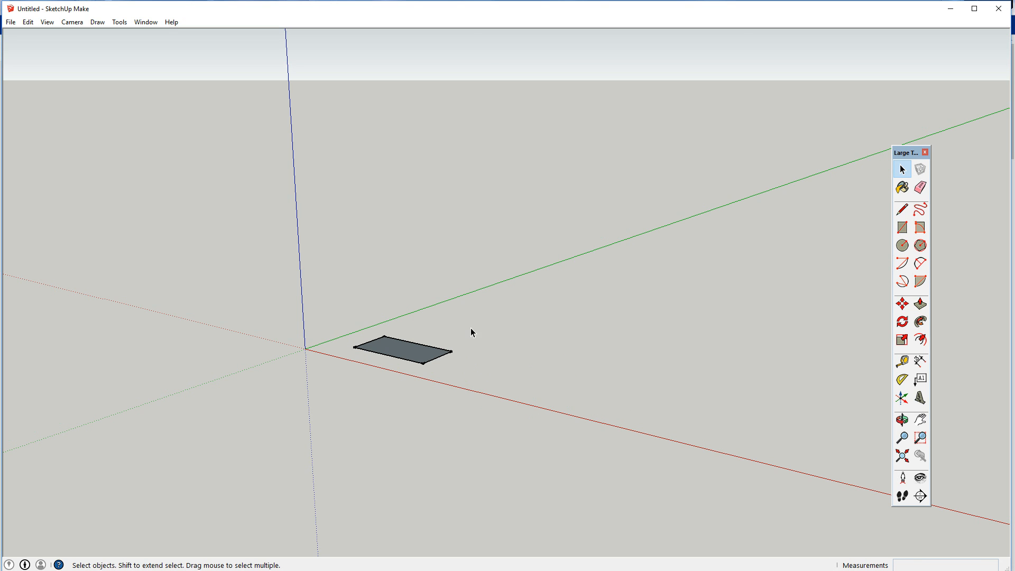
Display the Standard toolbar through the toolbar settings, hide it again, and close the settings
left_click(920, 304)
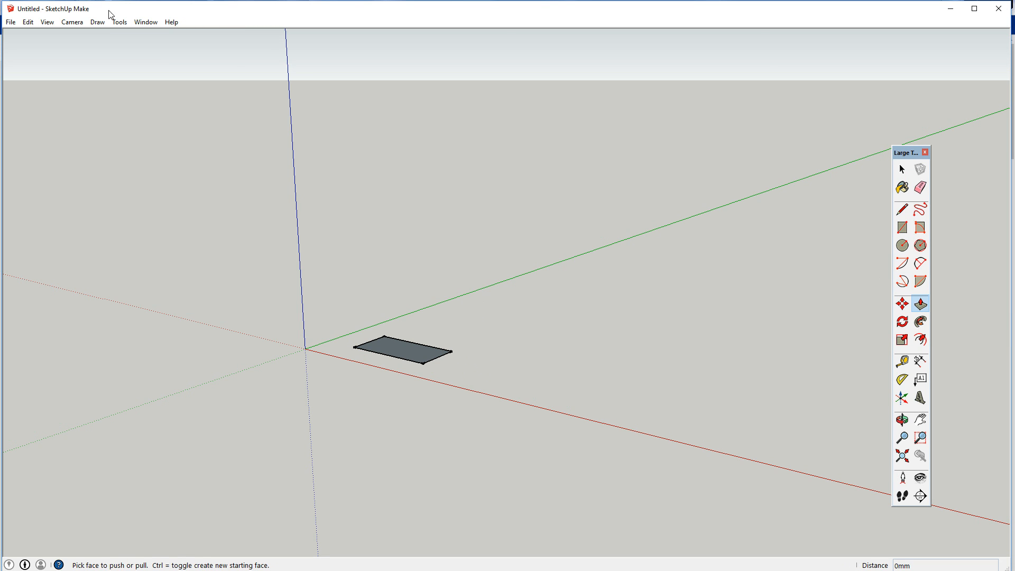
left_click(122, 22)
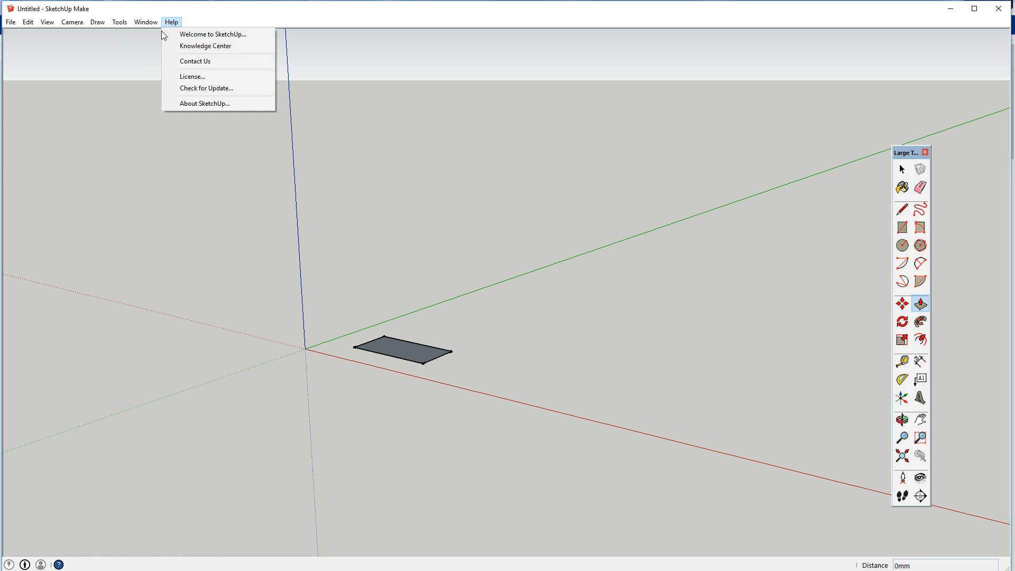
mouse_move(145, 24)
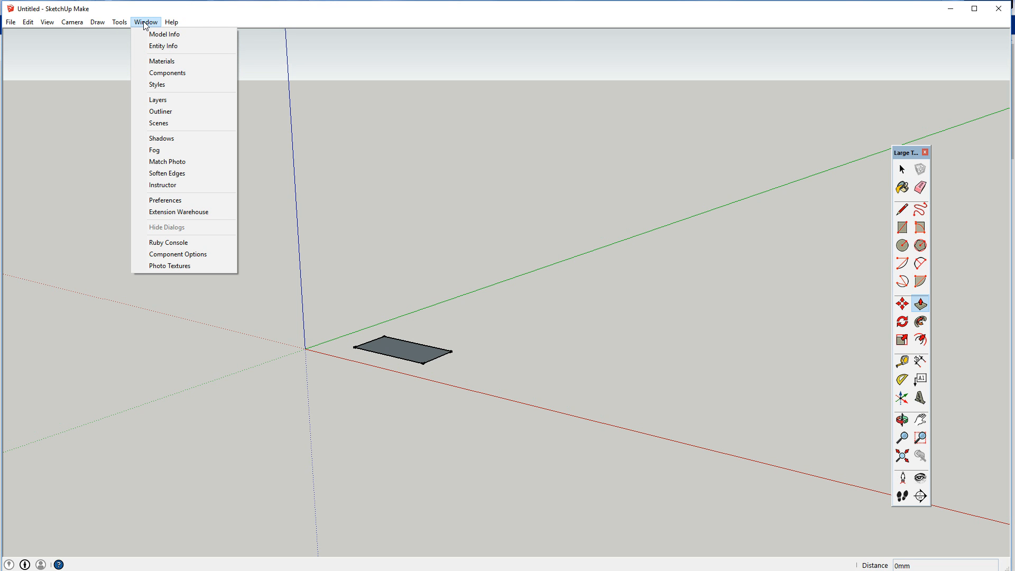
mouse_move(100, 24)
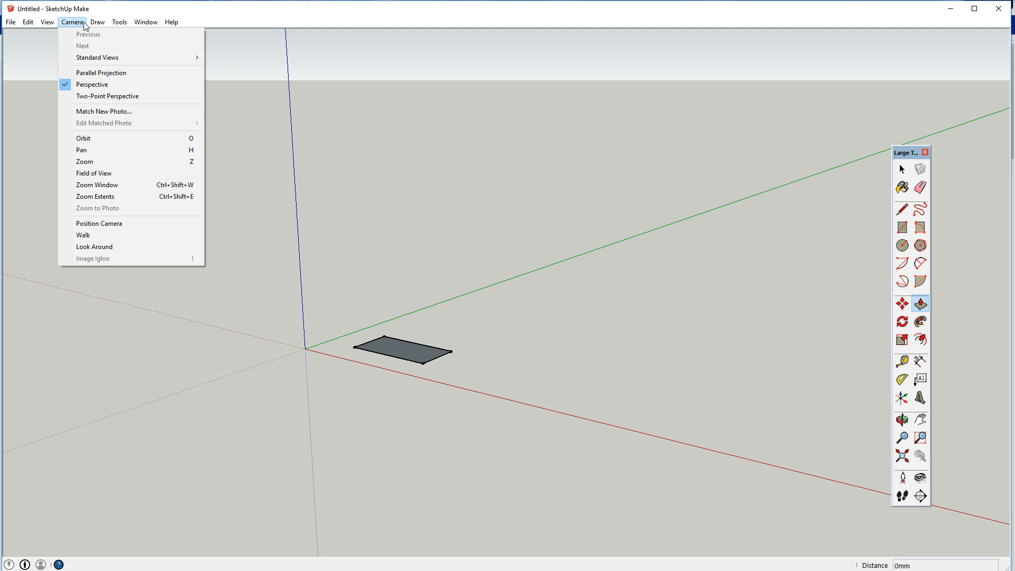
mouse_move(49, 26)
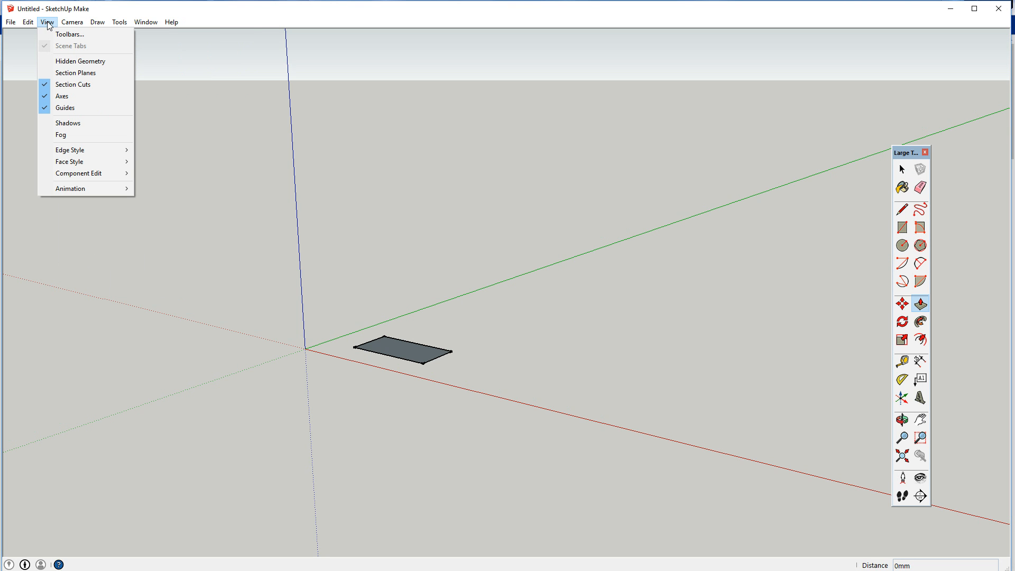
left_click(67, 34)
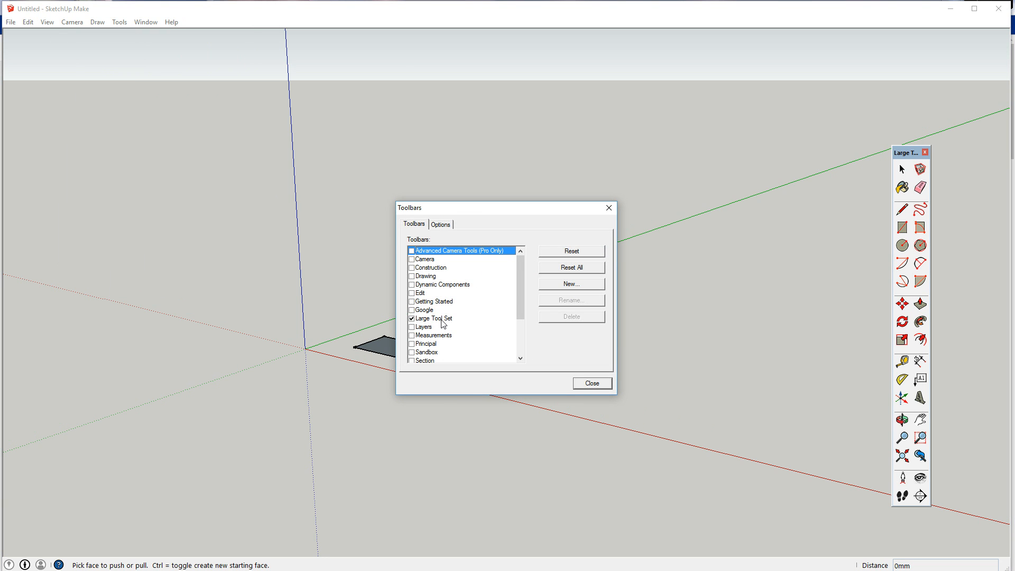
left_click_drag(519, 296, 521, 330)
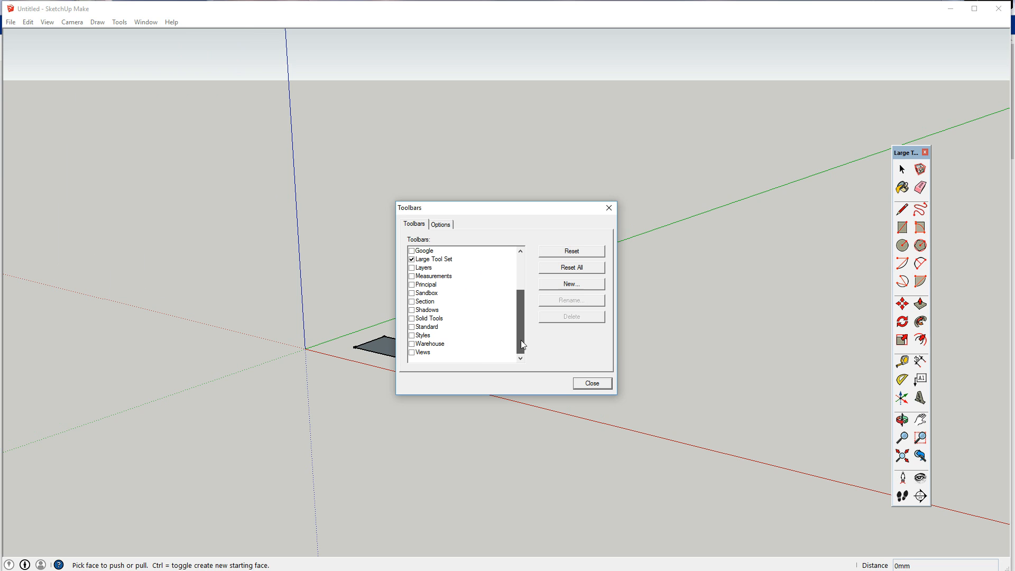
left_click(432, 329)
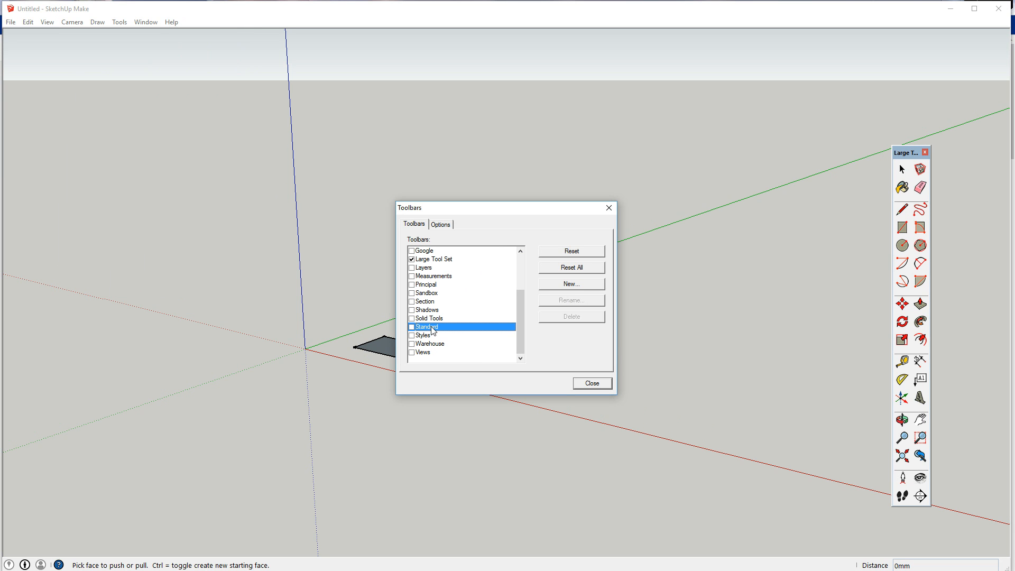
left_click(413, 328)
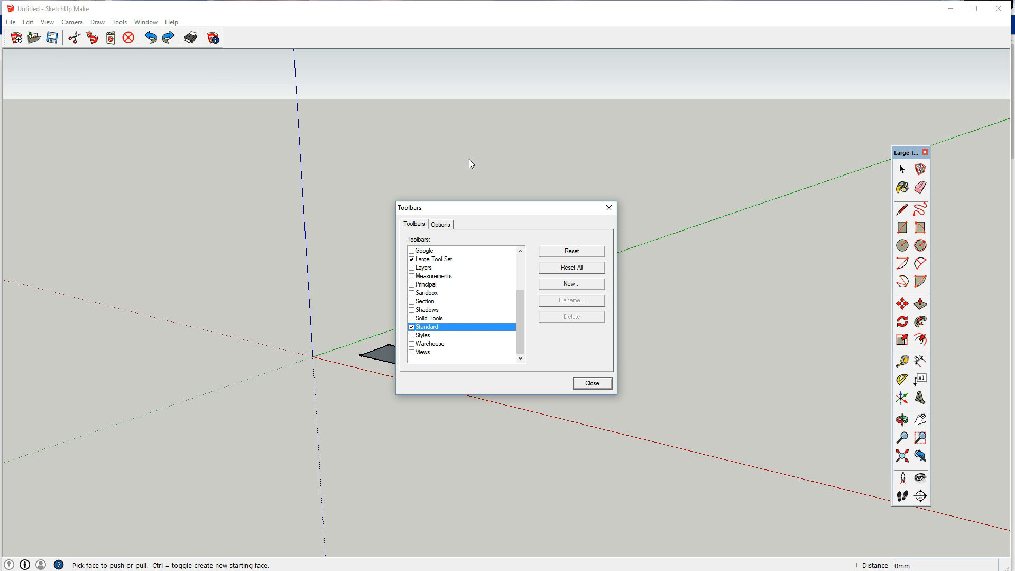
left_click(412, 327)
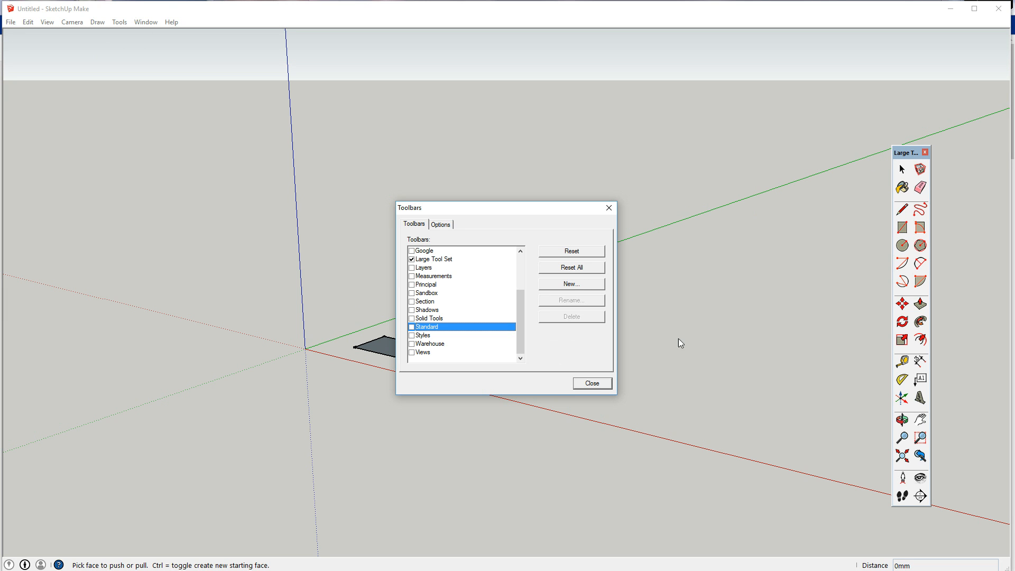
left_click(593, 384)
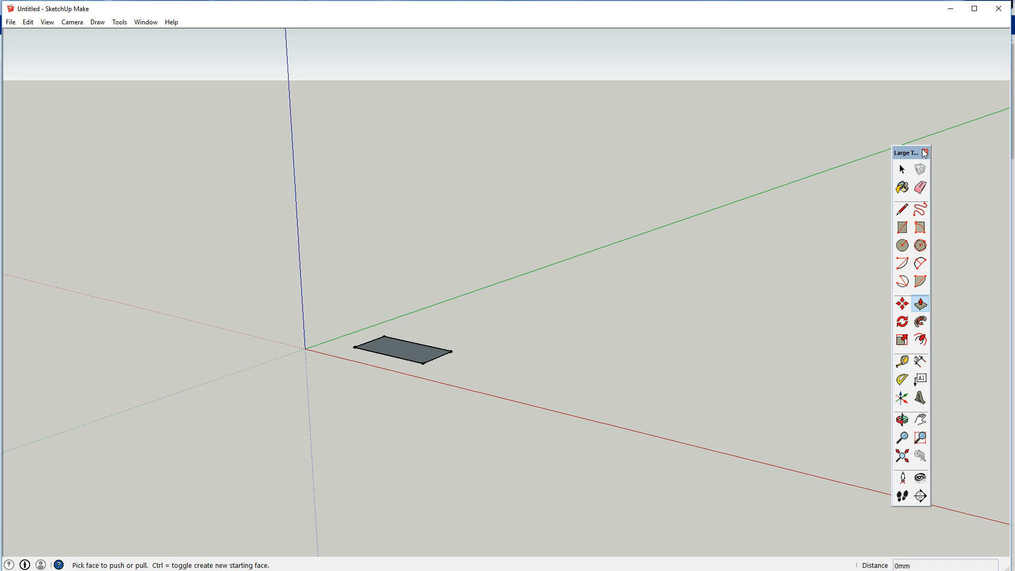
Push/Pull the rectangle upward into a board 19 mm thick
mouse_move(899, 153)
left_mouse_down()
mouse_move(781, 43)
mouse_move(697, 3)
mouse_move(612, 31)
mouse_move(7, 37)
mouse_move(603, 195)
mouse_move(859, 171)
mouse_move(913, 155)
left_mouse_up()
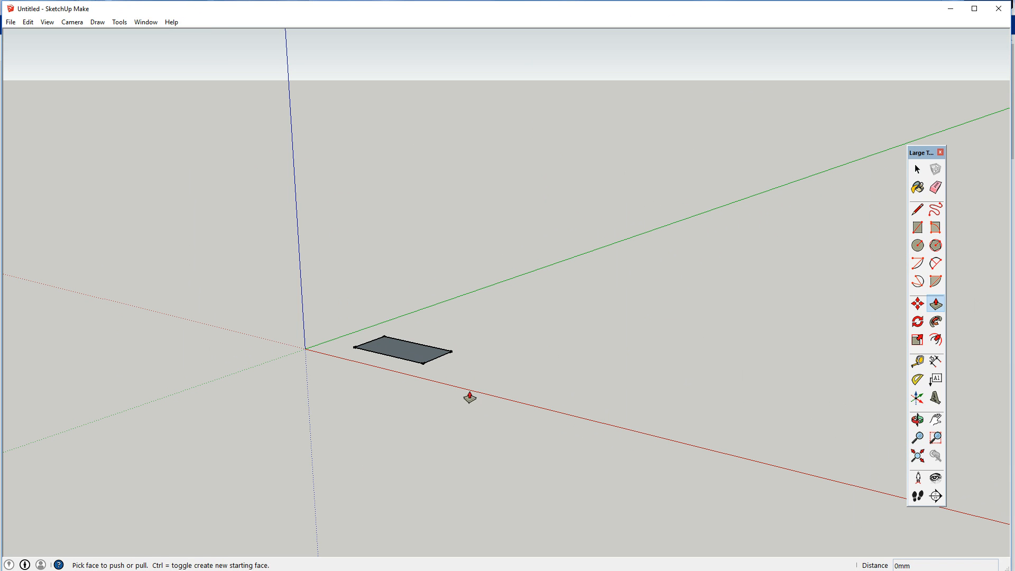
scroll(394, 399, "up", 4)
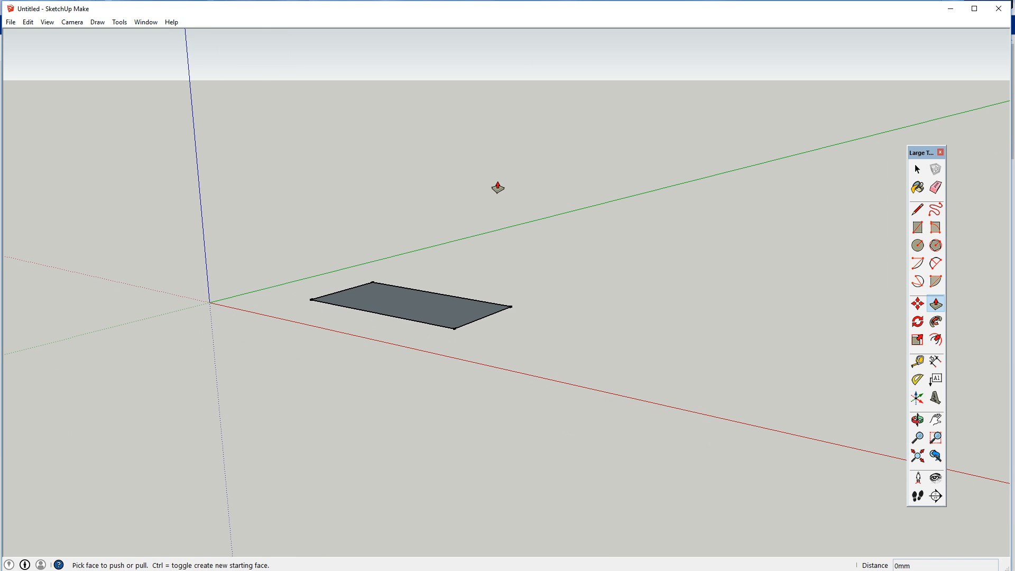
scroll(498, 189, "down", 2)
scroll(477, 256, "up", 2)
scroll(476, 259, "down", 2)
scroll(476, 267, "up", 4)
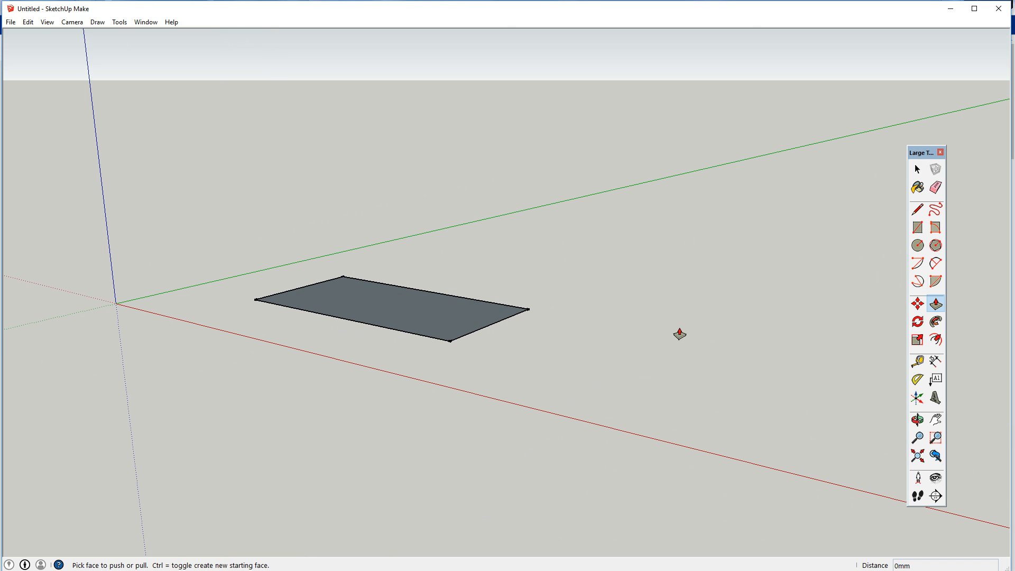
middle_click_drag(592, 272, 727, 338)
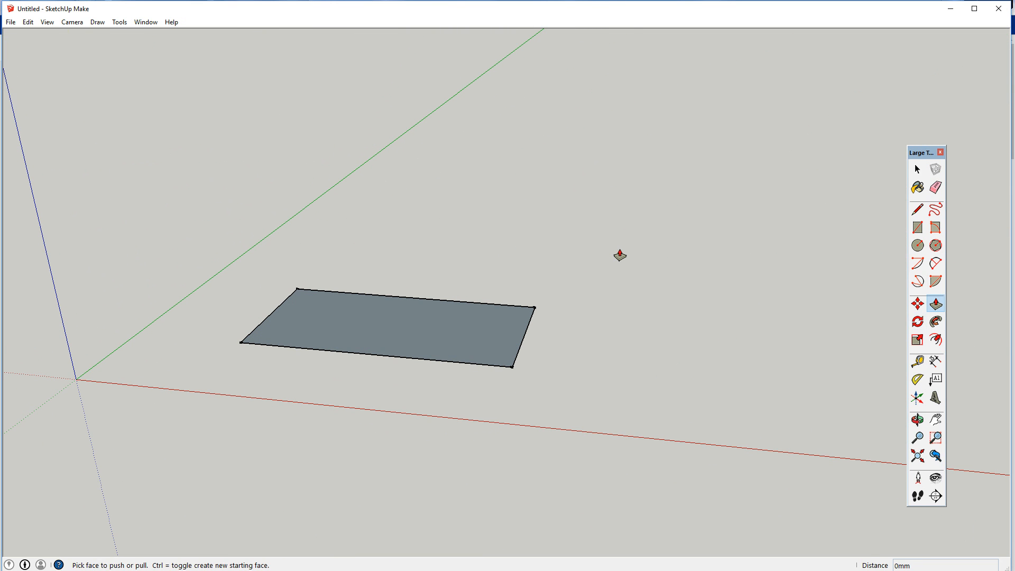
key("space")
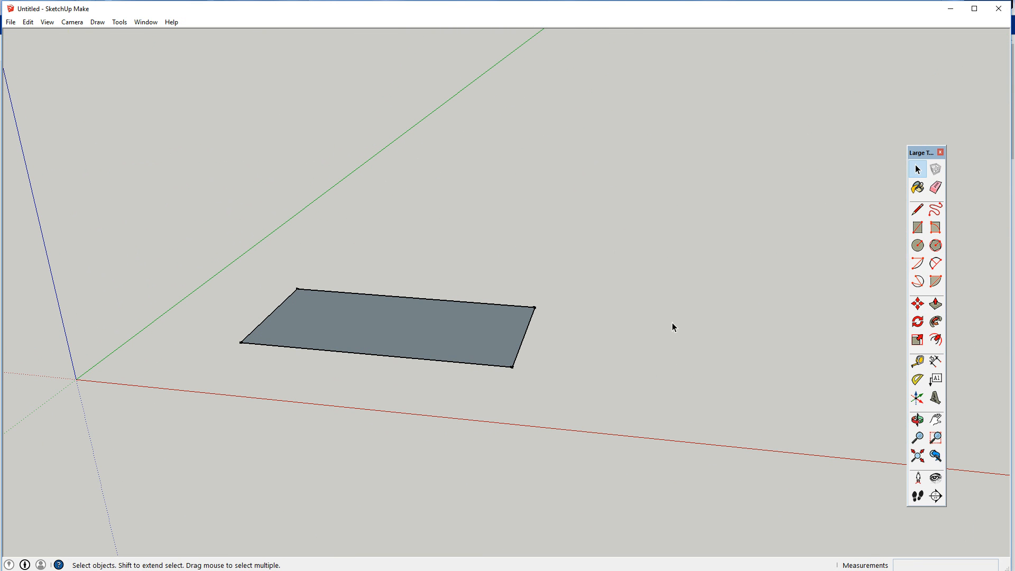
left_click(933, 305)
left_click(420, 328)
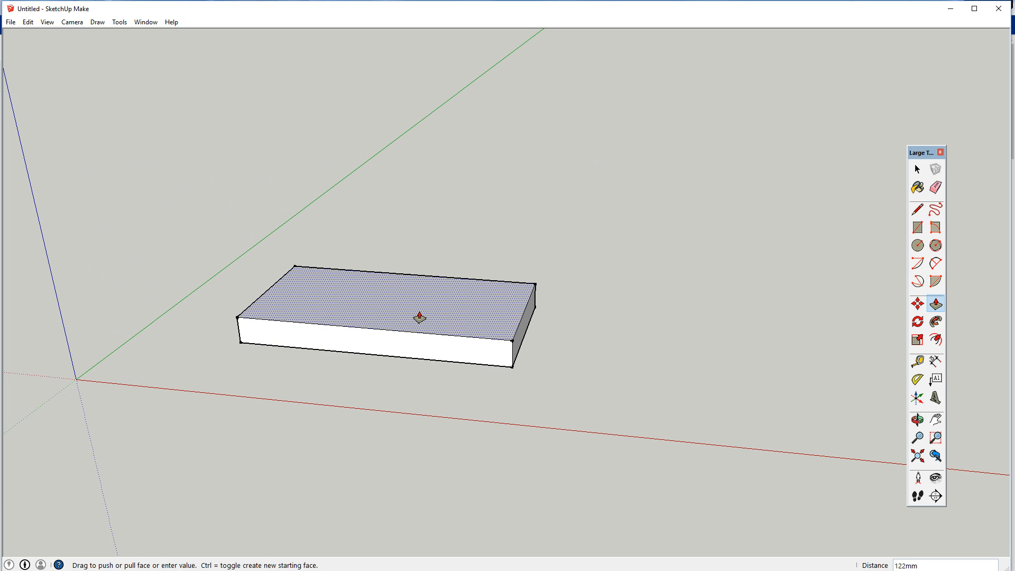
left_click(419, 317)
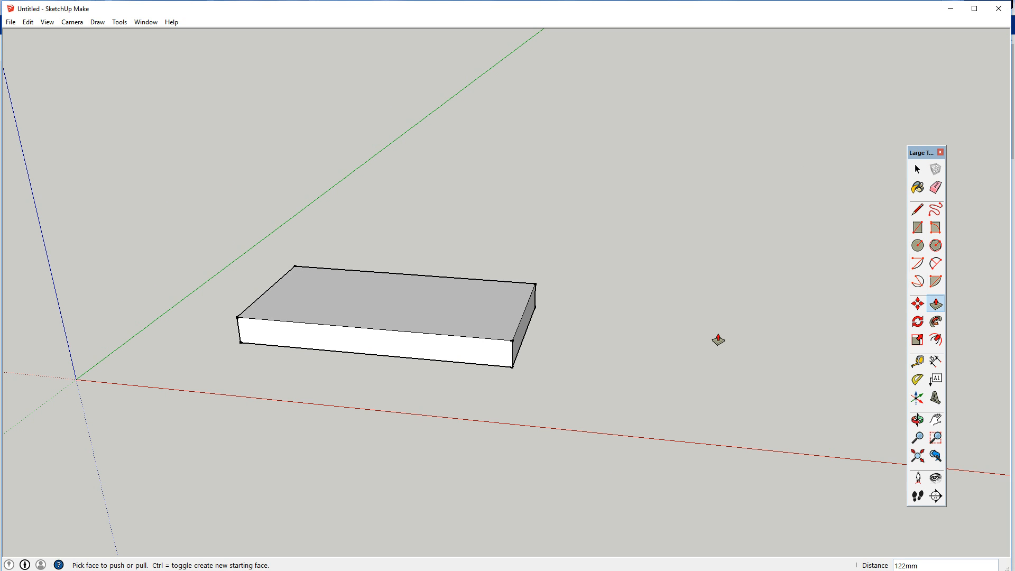
type("19")
key("Return")
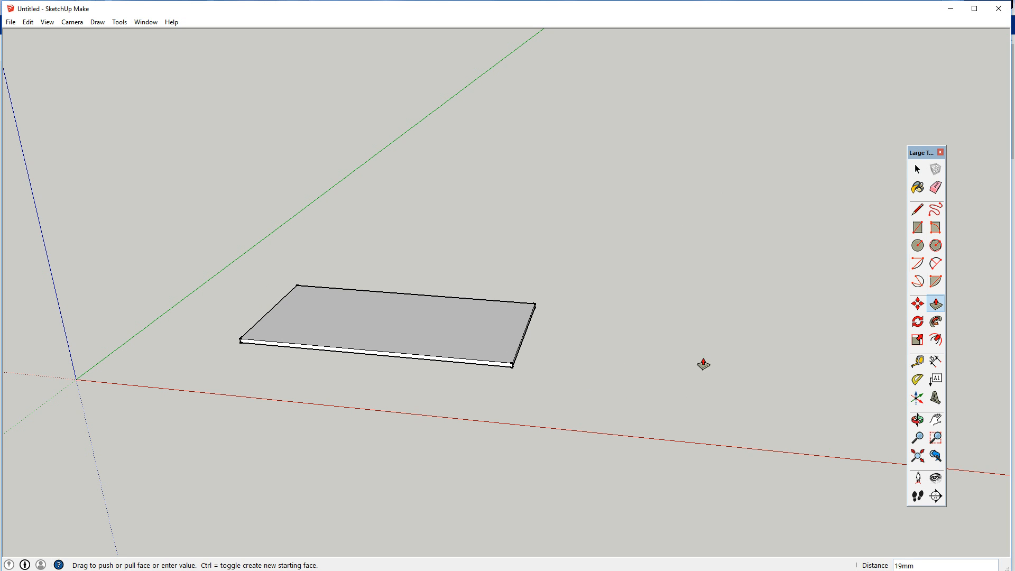
Place a guide line 100 mm inward from the board's long edge nearest the red axis using the Tape Measure
key("o")
left_click_drag(657, 383, 202, 418)
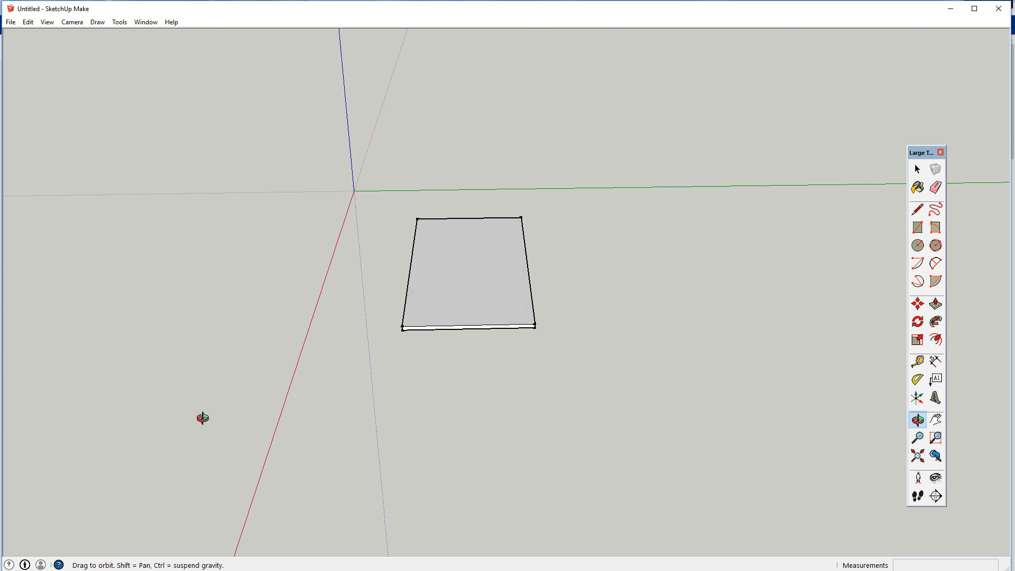
middle_click_drag(202, 418, 292, 383)
scroll(397, 307, "up", 6)
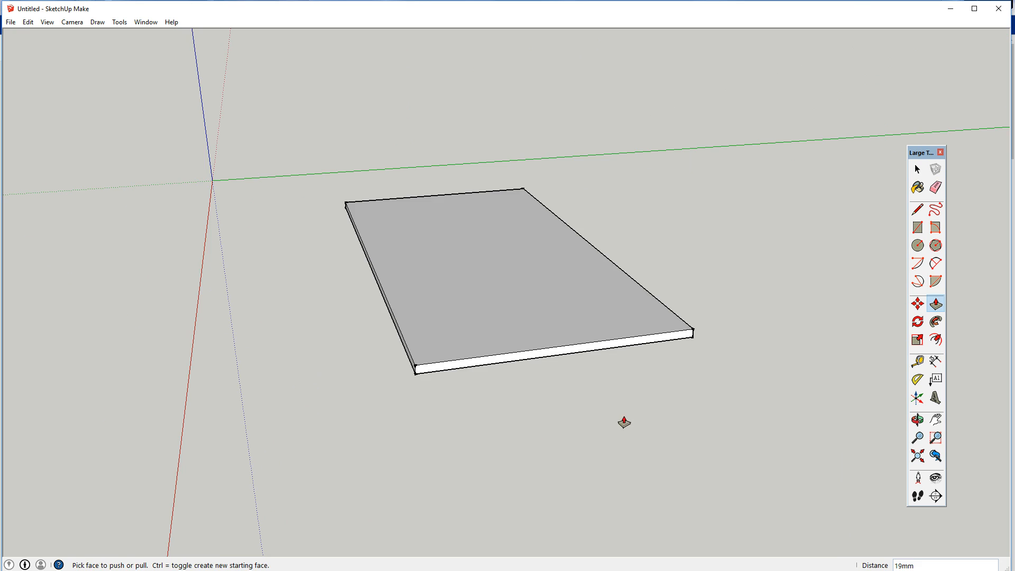
middle_click_drag(623, 422, 523, 437)
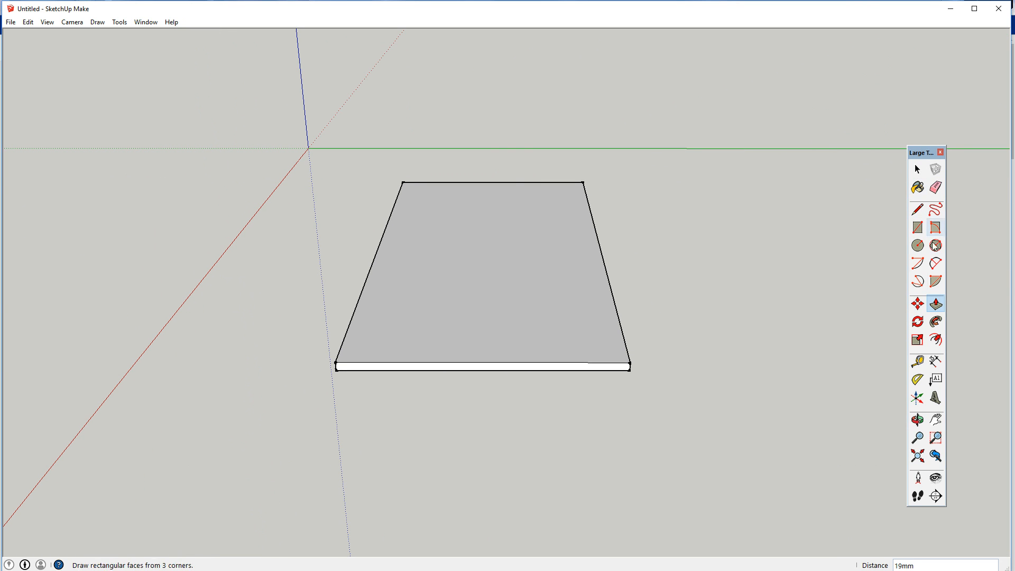
left_click(917, 361)
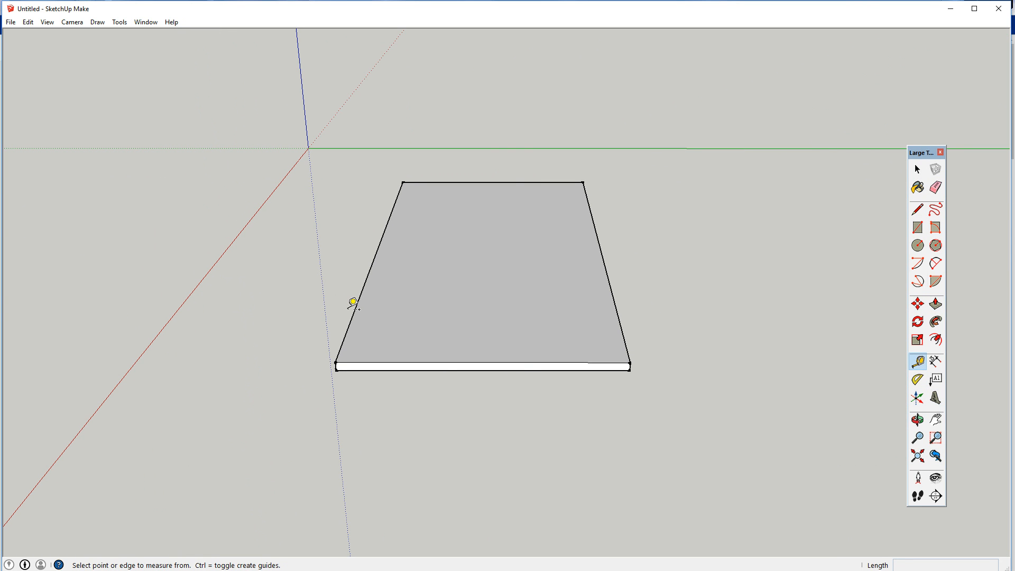
left_click(358, 301)
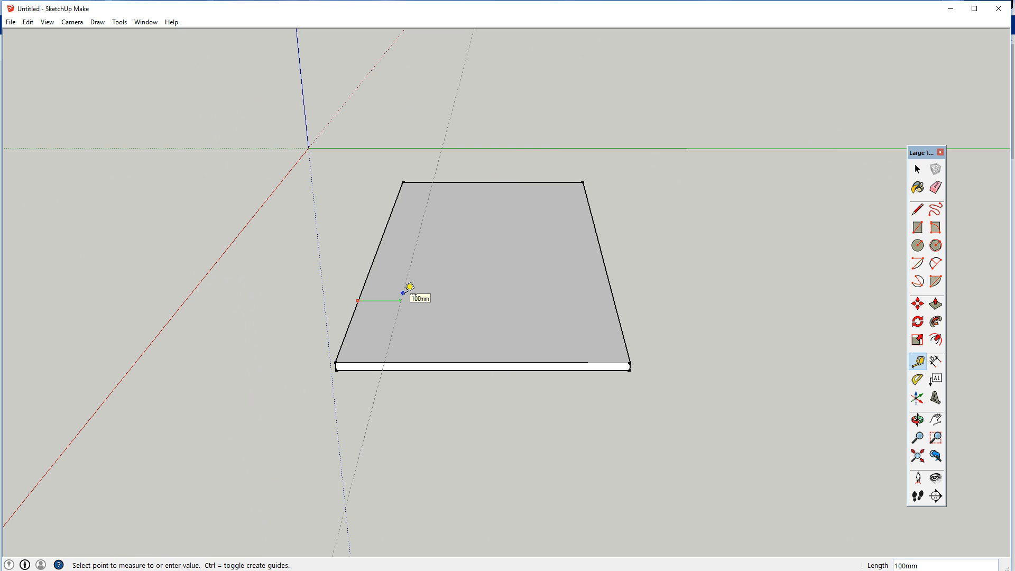
left_click(405, 291)
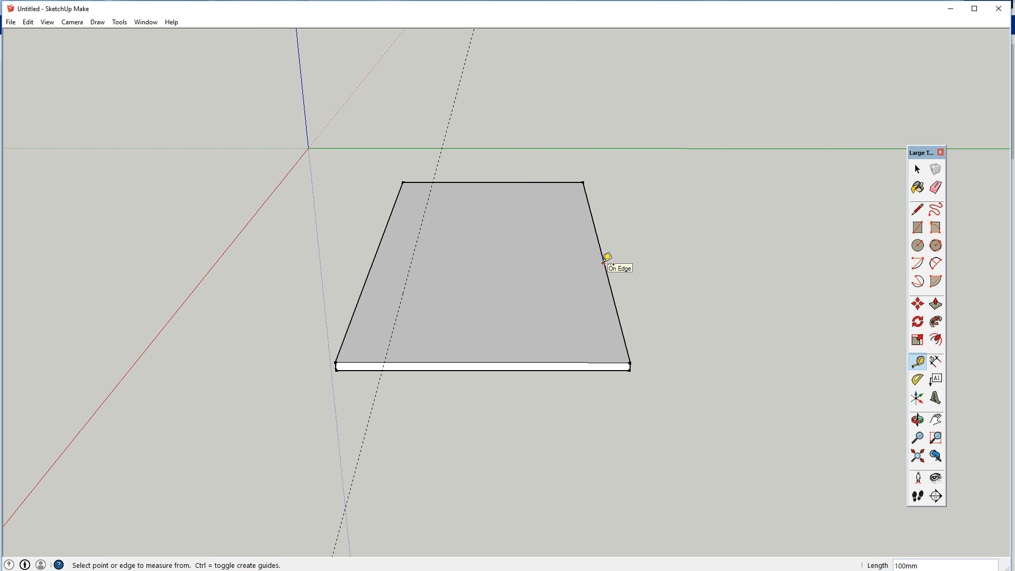
Place a guide line 100 mm inward from the board's long edge farthest from the red axis using the Tape Measure
left_click(603, 262)
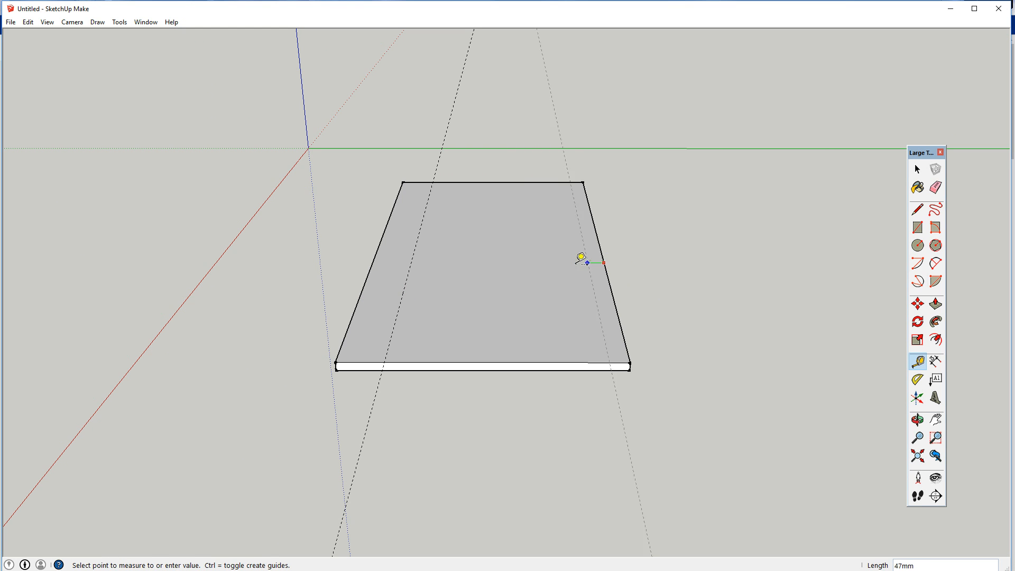
left_click(540, 262)
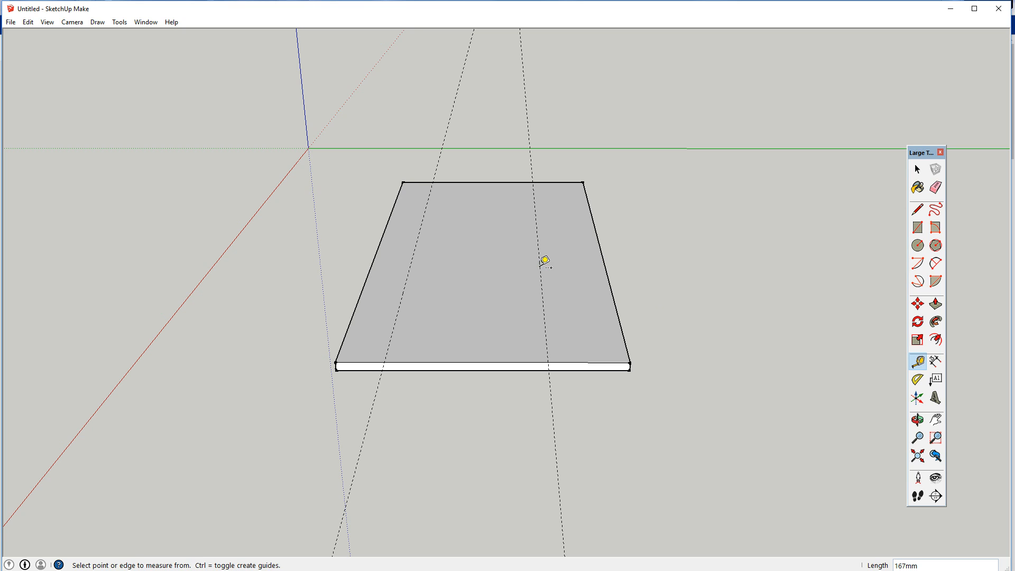
type("100")
key("space")
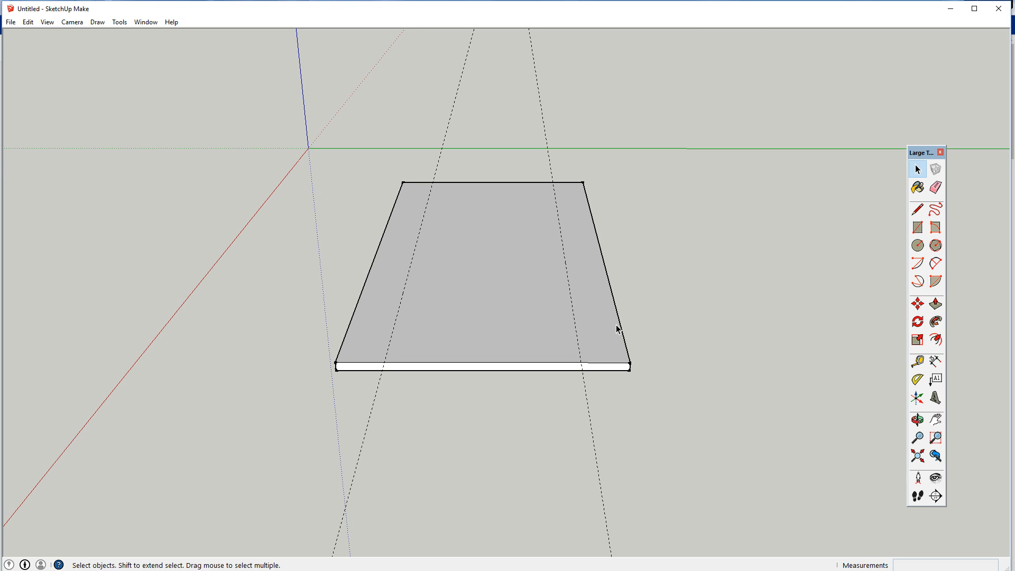
Select the whole board and make it a component named "bottom"
double_click(609, 325)
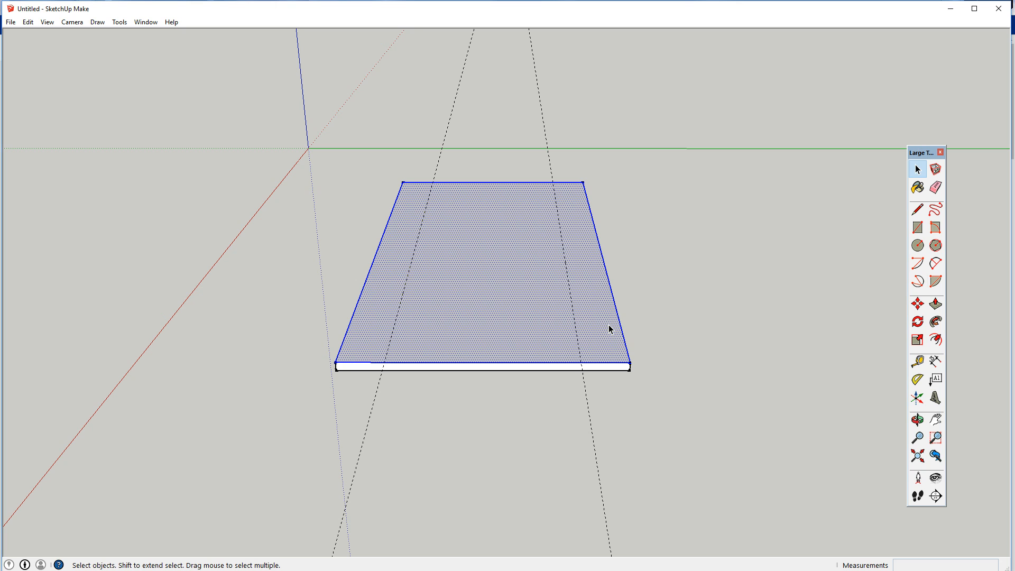
triple_click(609, 326)
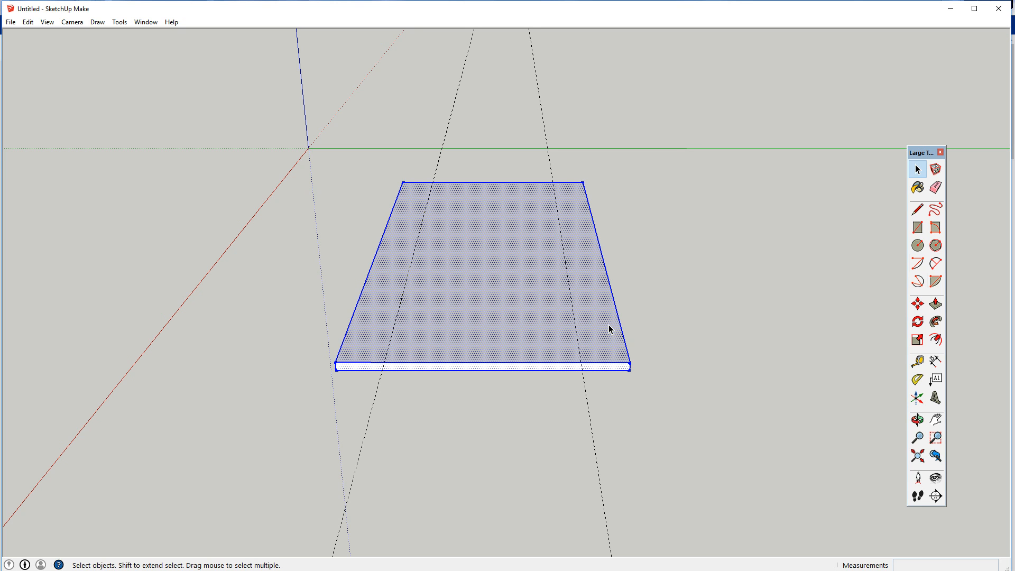
key("g")
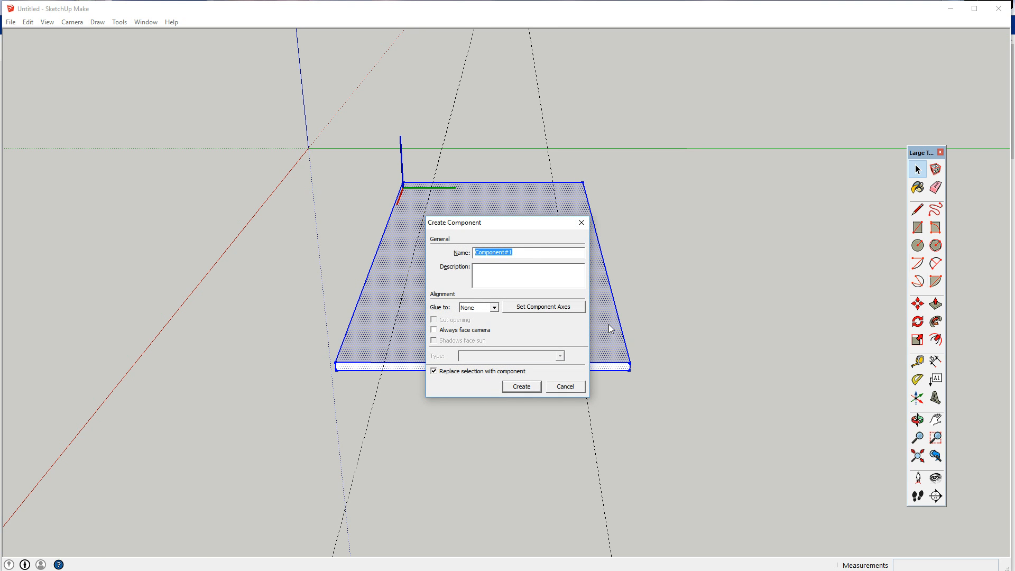
type("bottom")
key("Return")
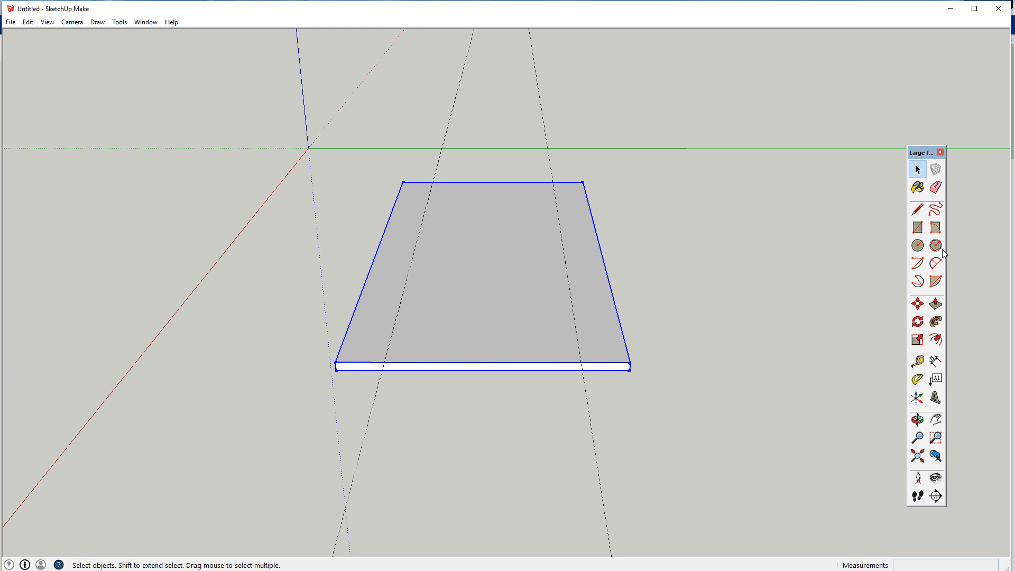
Draw a rectangle about 19 by 1200 mm on the board's top, along the inner side of the guide nearest the red axis
left_click(917, 227)
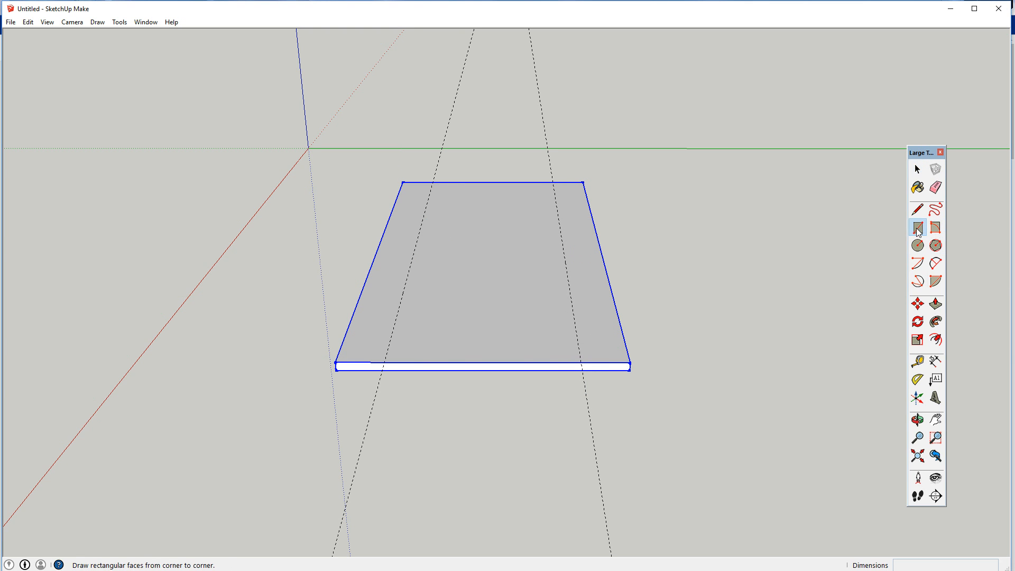
left_click(433, 183)
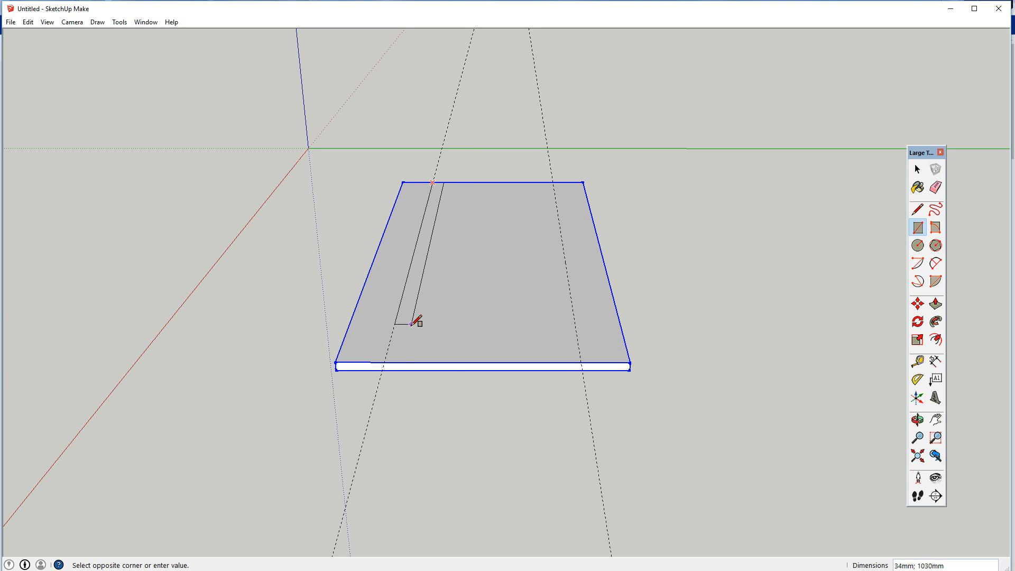
left_click(393, 361)
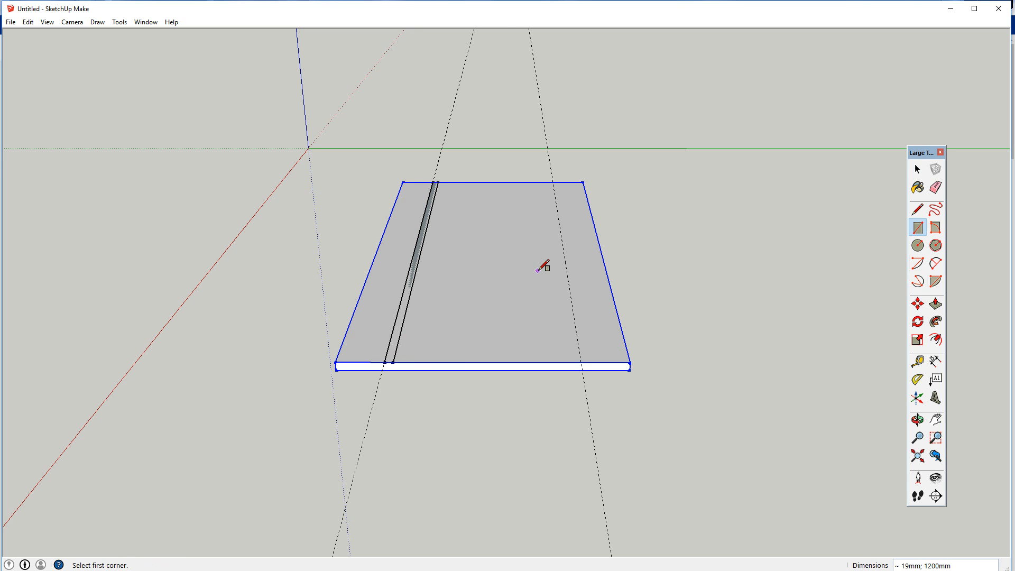
Push/Pull the narrow rectangle upward 100 mm into an upright strip
key("p")
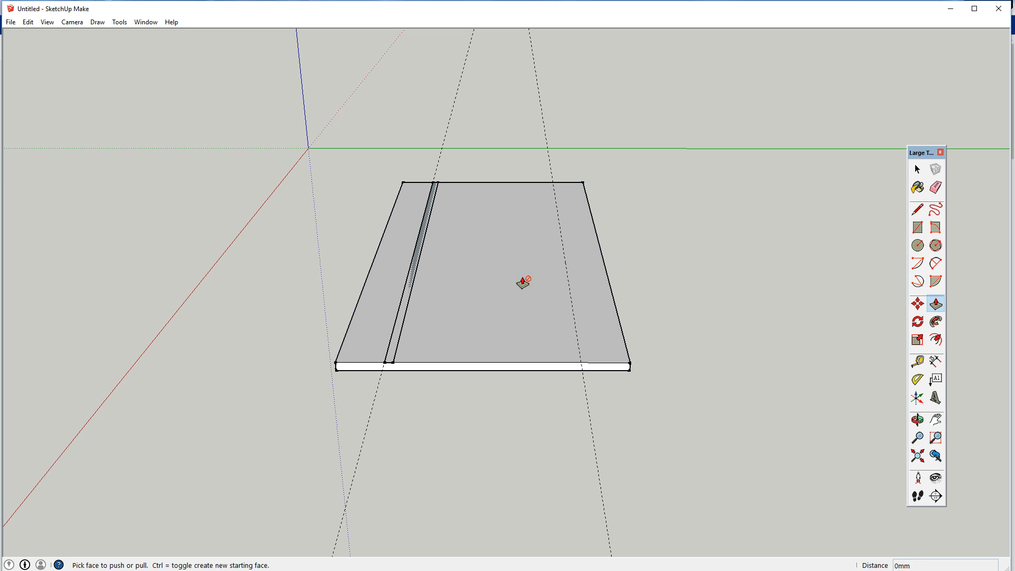
left_click(400, 335)
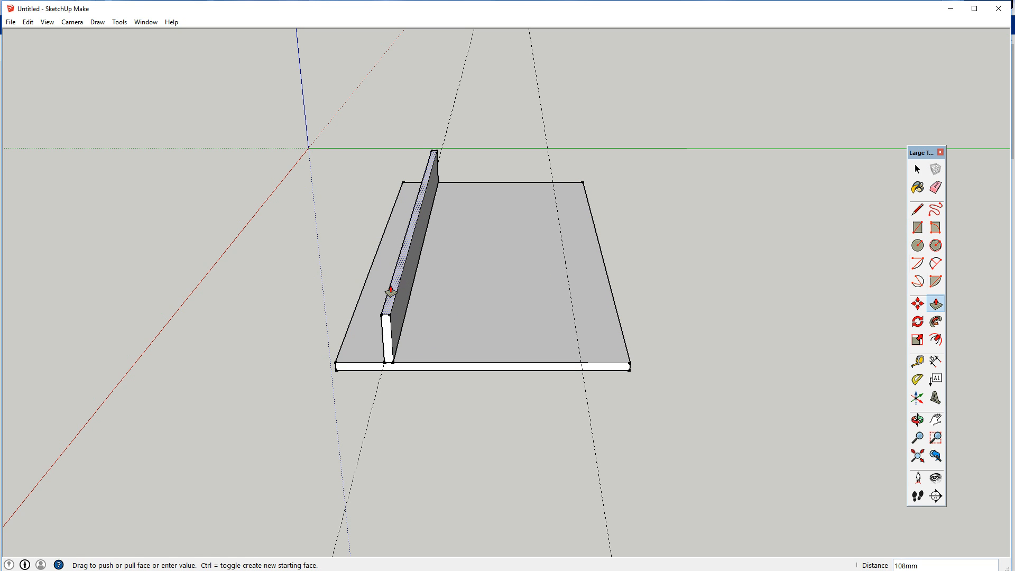
type("100")
key("Return")
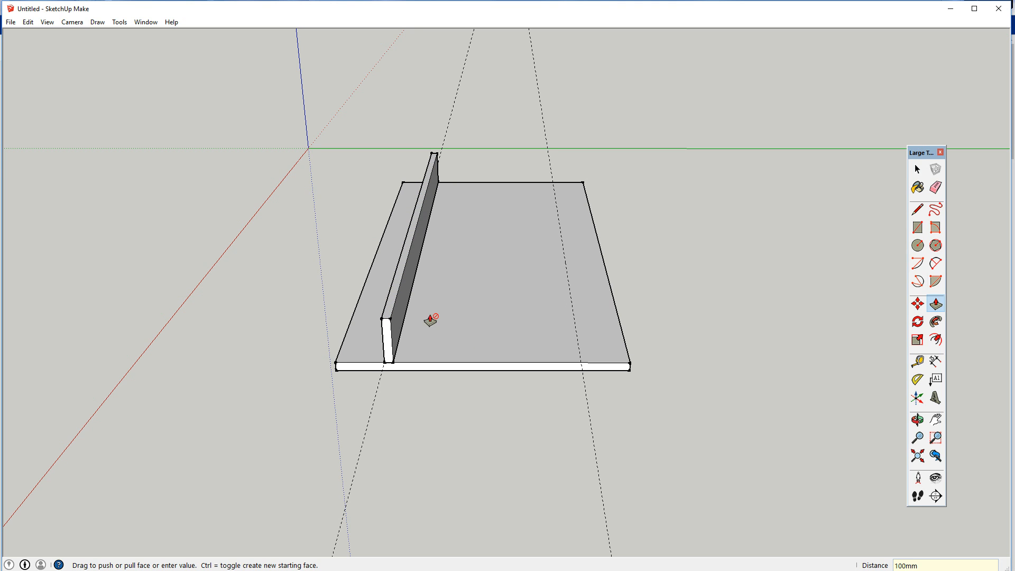
key("space")
Select the whole upright strip and make it a component named "support"
double_click(400, 318)
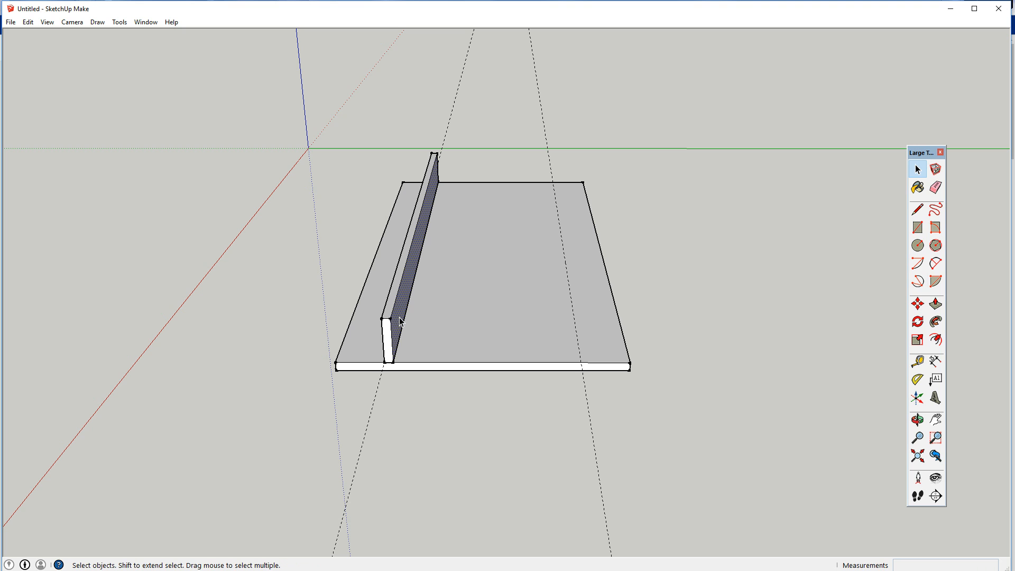
triple_click(400, 318)
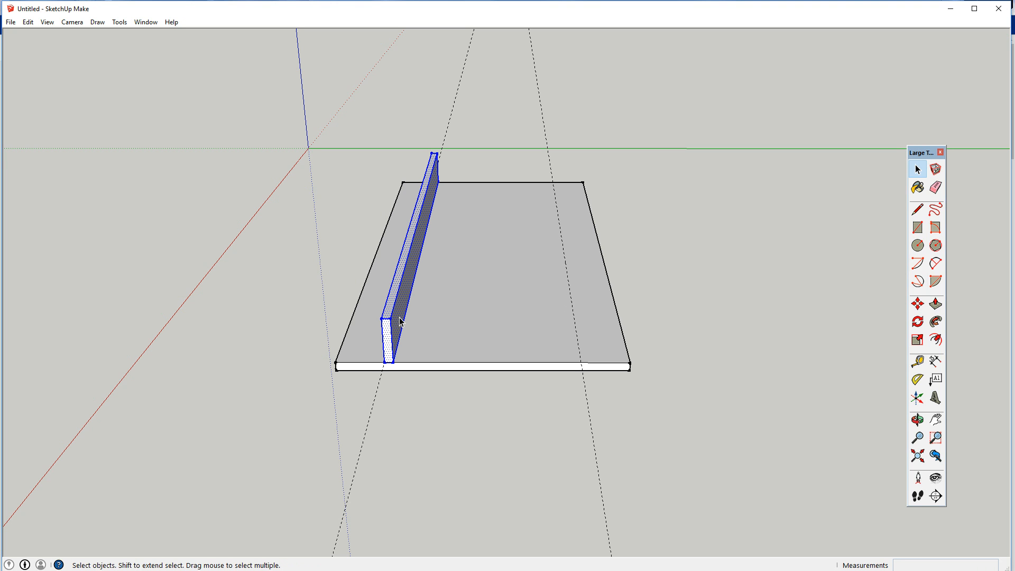
key("g")
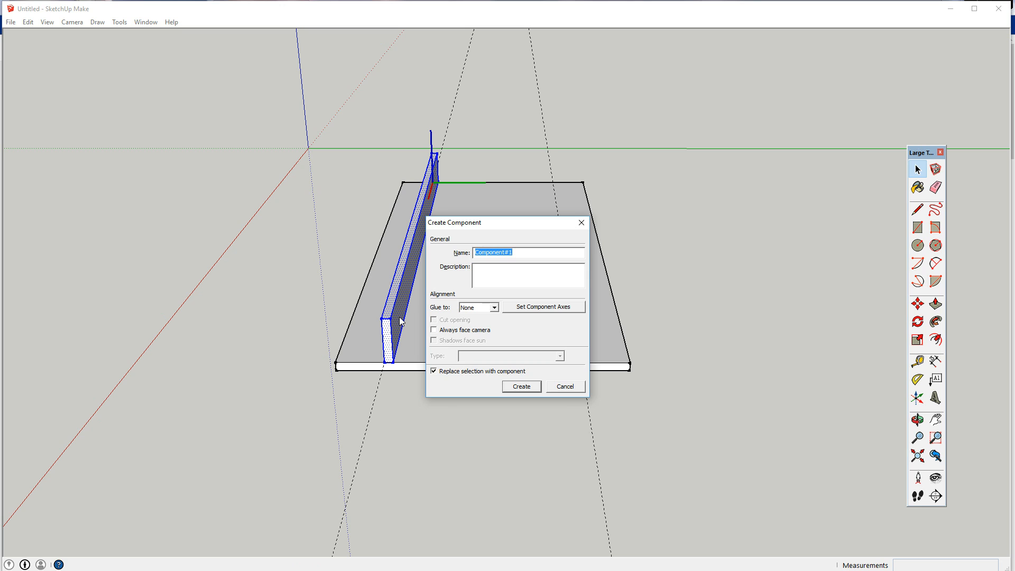
type("sla")
key("BackSpace")
key("BackSpace")
type("upport")
key("Return")
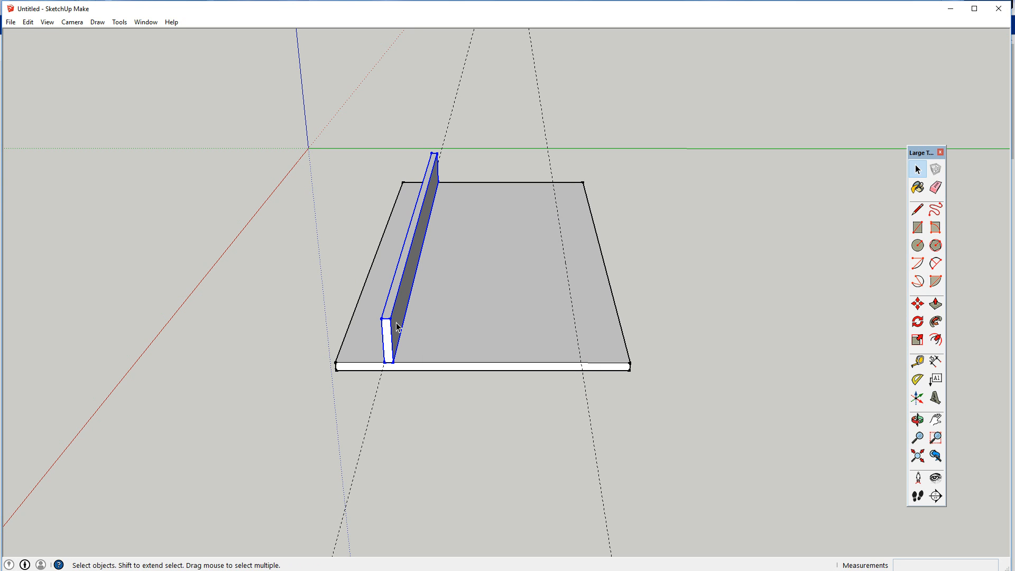
Move the support to the outer side of its guide line and copy it to the outer side of the opposite guide line
key("m")
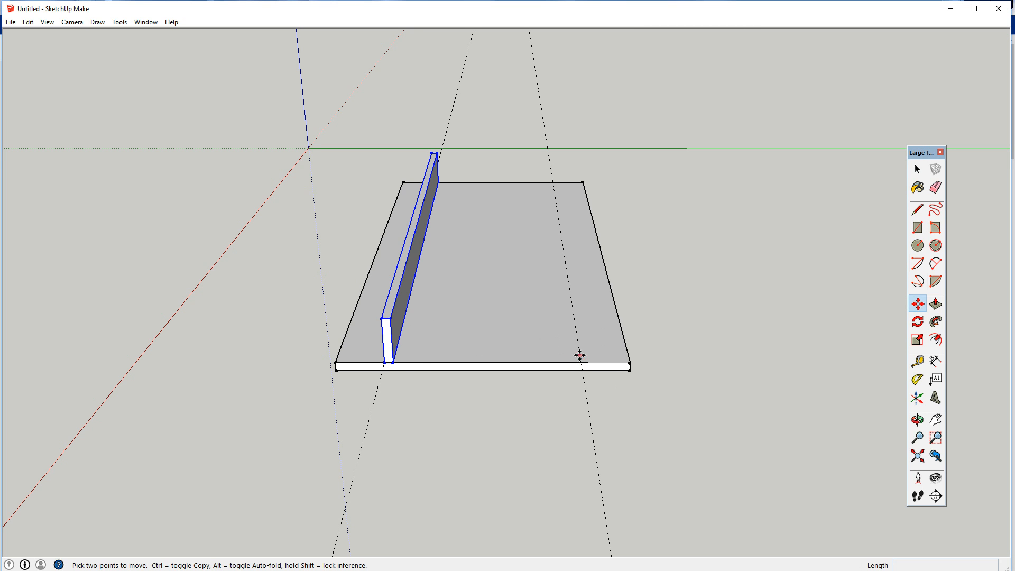
left_click(393, 362)
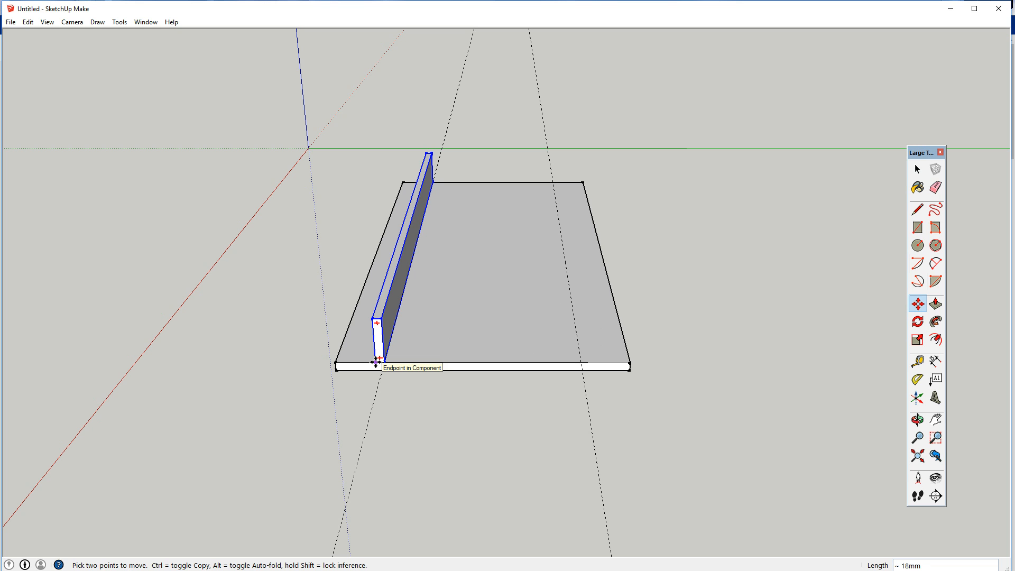
left_click_drag(375, 363, 582, 361)
key("ctrl")
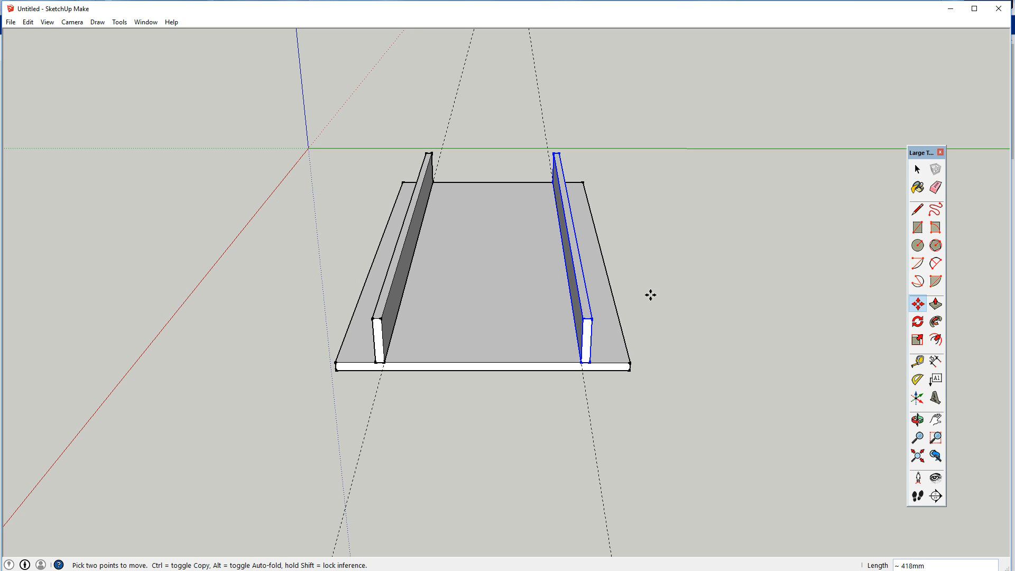
Try repeating the copied support with *4, and replace that with /4 to space supports evenly between the two outer ones
type("*")
key("Return")
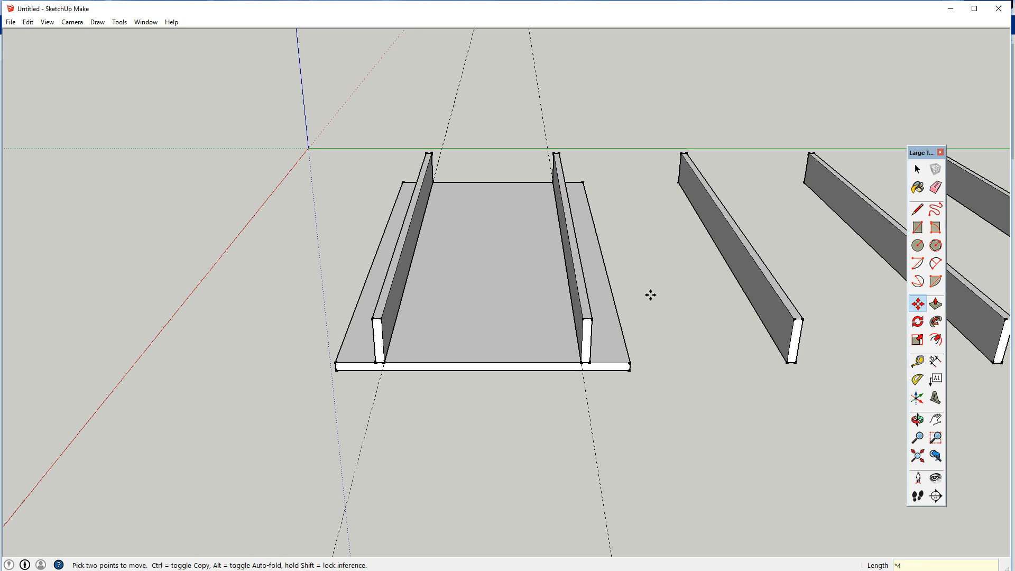
type("/")
key("Return")
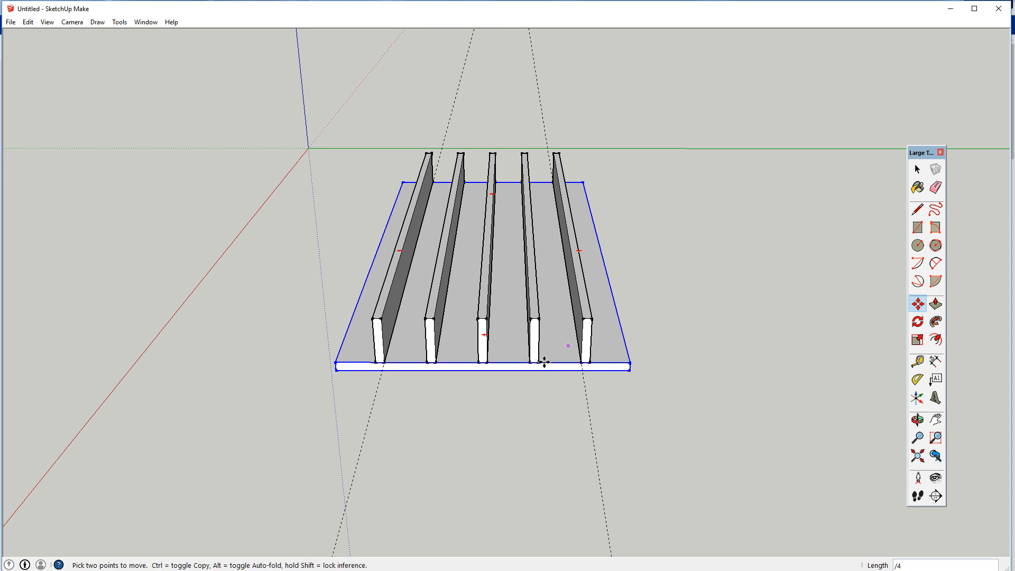
key("space")
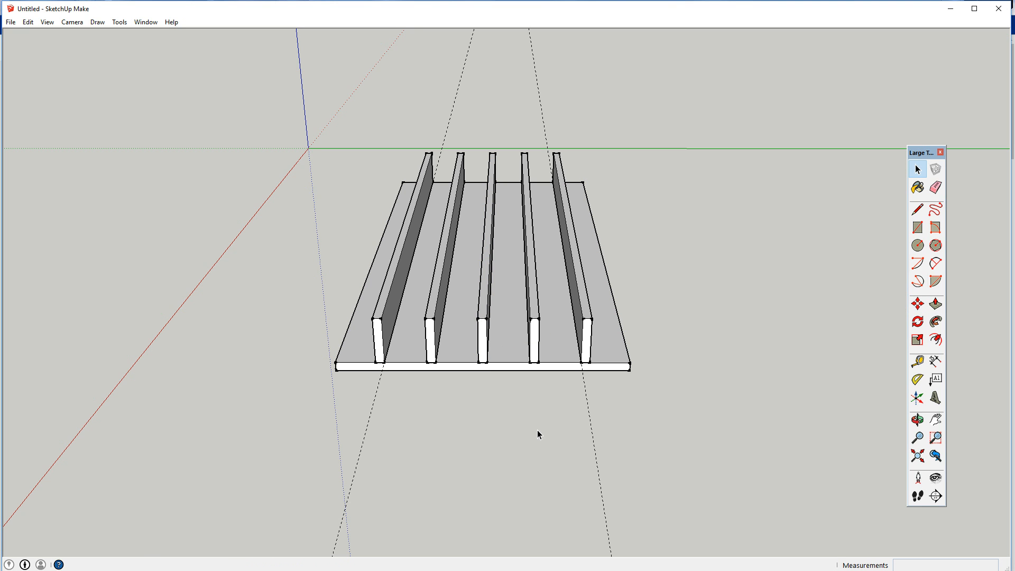
left_click(484, 330)
left_click(432, 336)
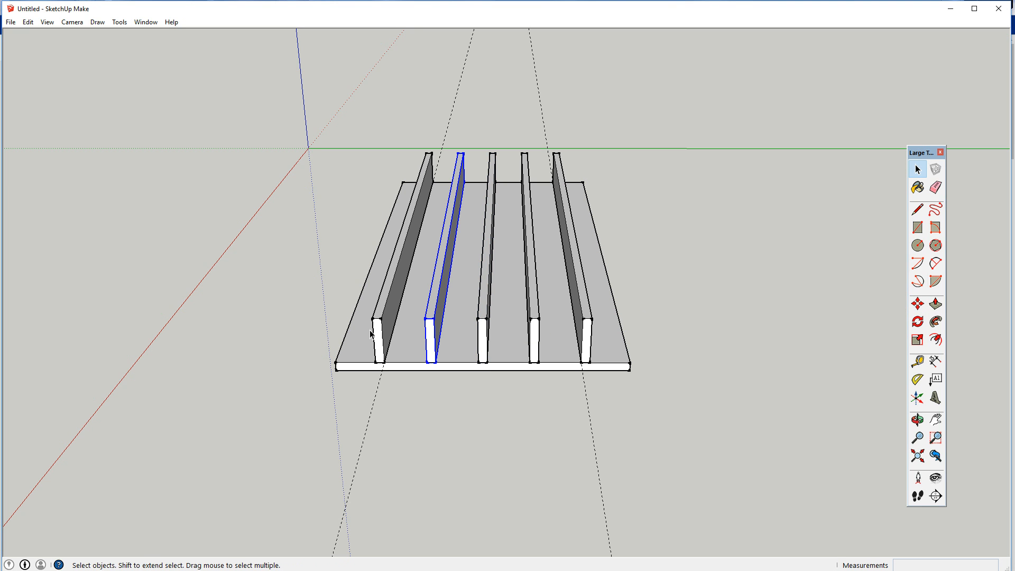
left_click(366, 332)
left_click(378, 332)
left_click(537, 340)
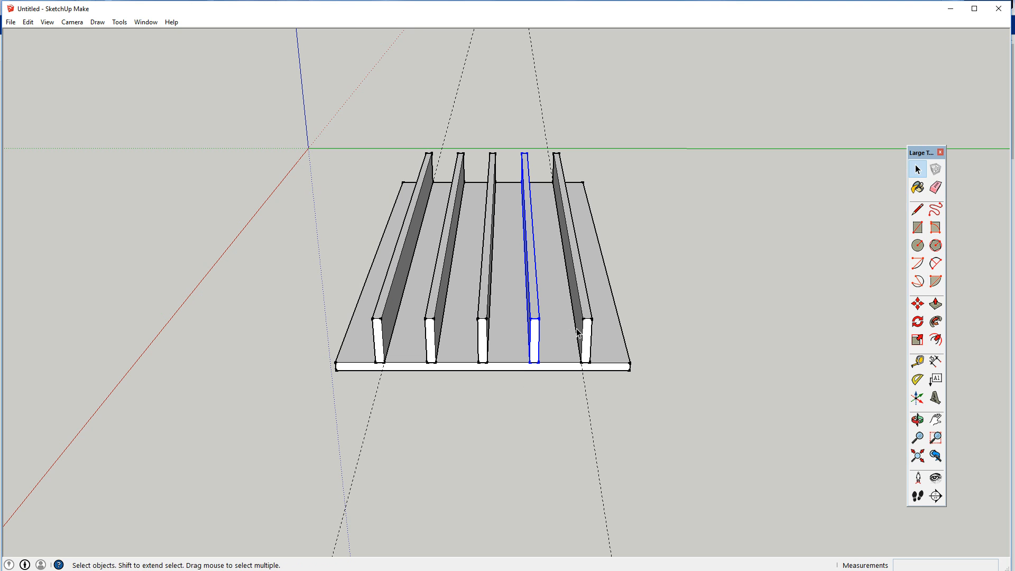
Open the outer support nearest the red axis for editing and push its end face farthest from the green axis inward 19 mm
middle_click_drag(547, 354, 660, 376)
scroll(661, 371, "up", 3)
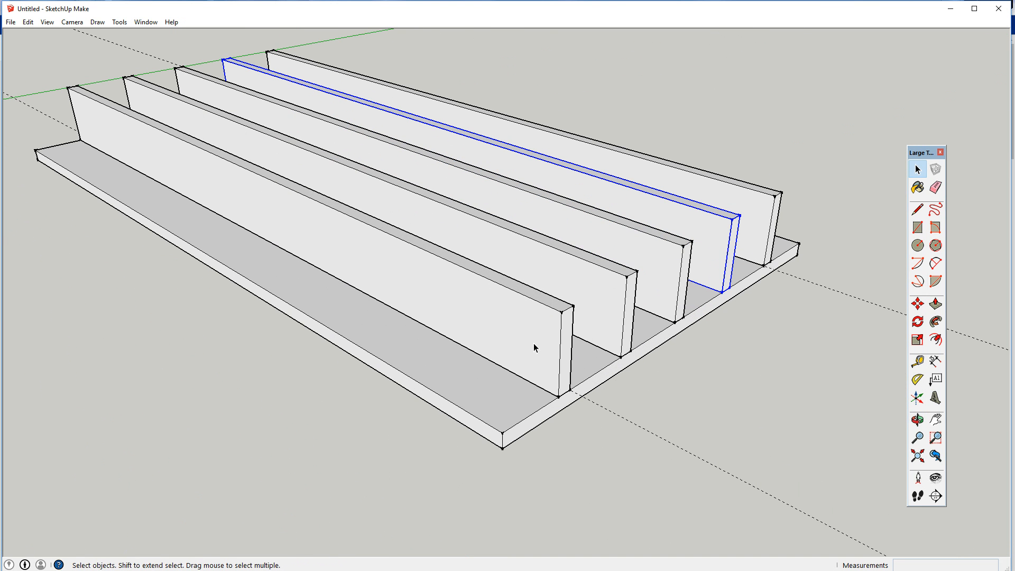
left_click(573, 342)
double_click(570, 341)
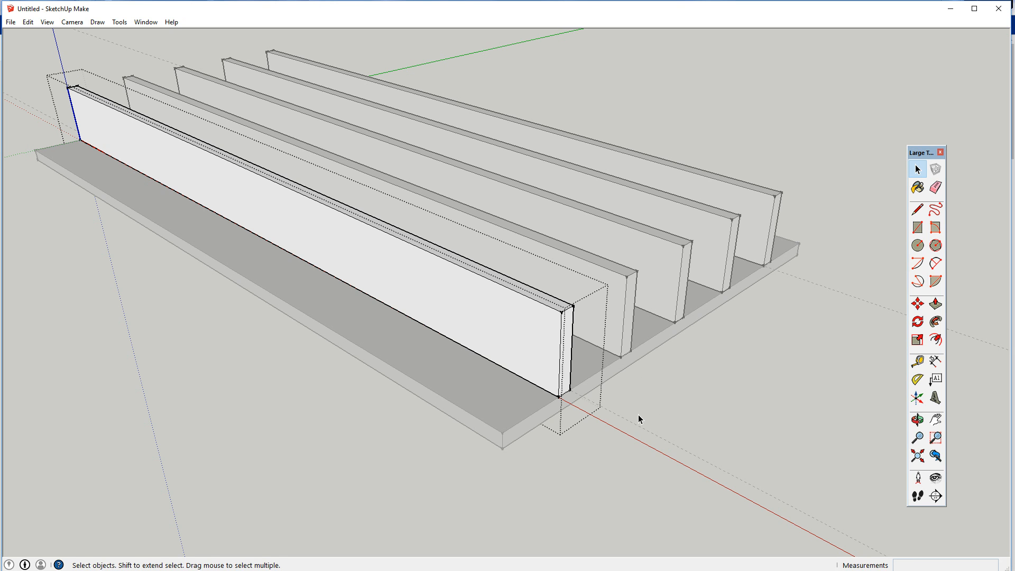
key("p")
left_click_drag(564, 381, 543, 364)
left_click_drag(543, 363, 556, 367)
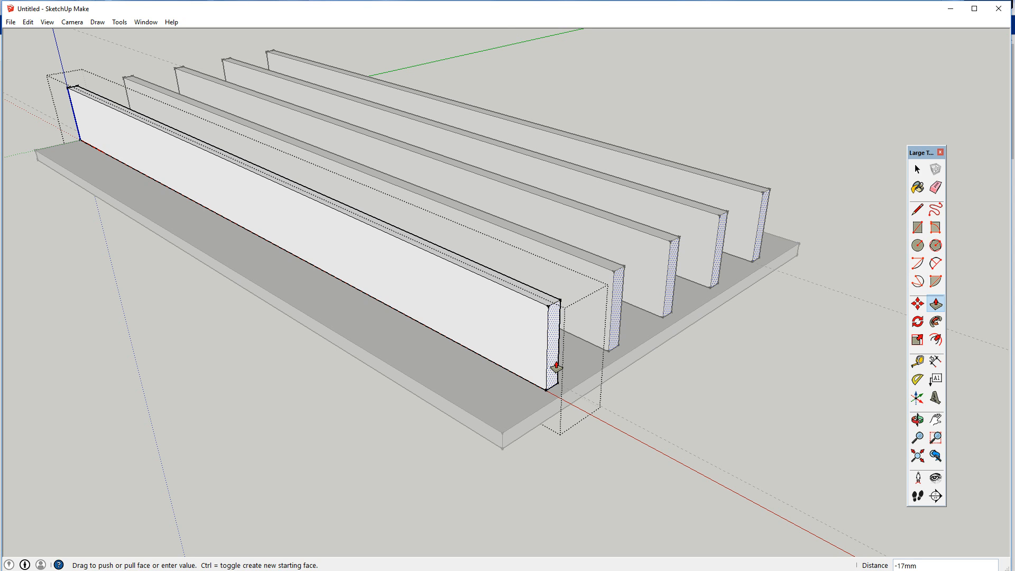
type("19")
key("Return")
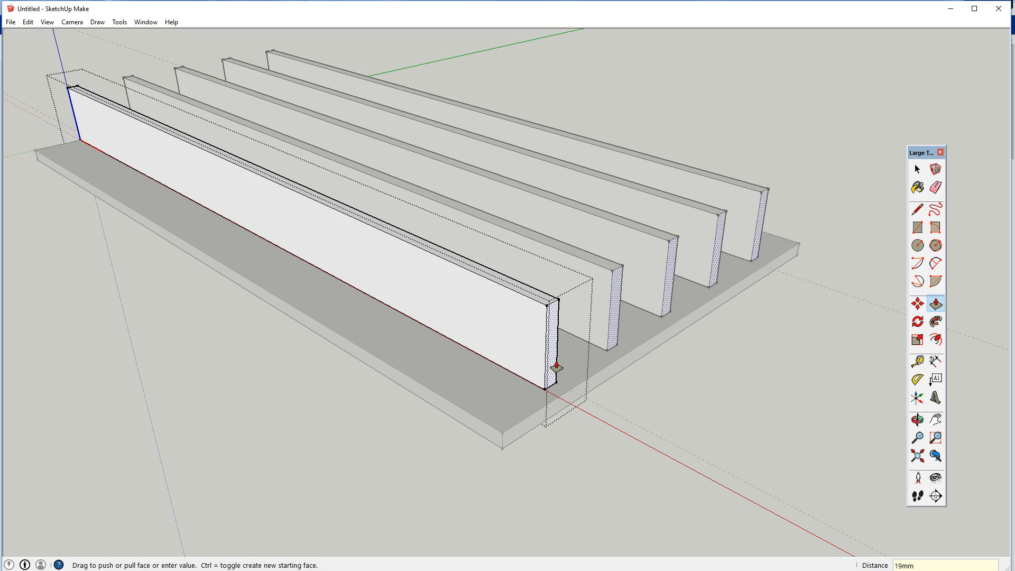
Push the support's opposite end face, nearest the green axis, inward 19 mm and finish editing the component
middle_click_drag(142, 256, 628, 247)
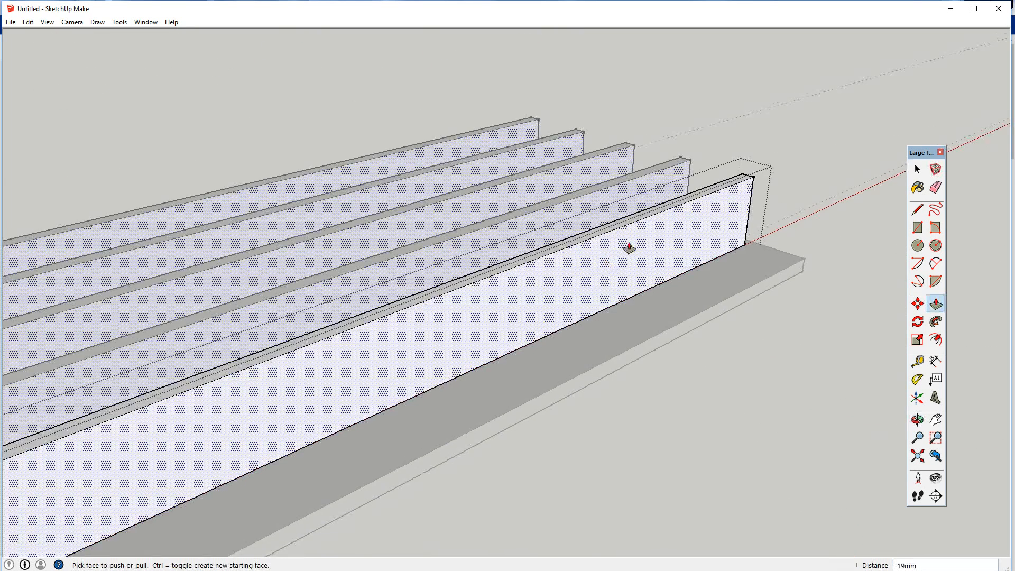
scroll(147, 391, "down", 6)
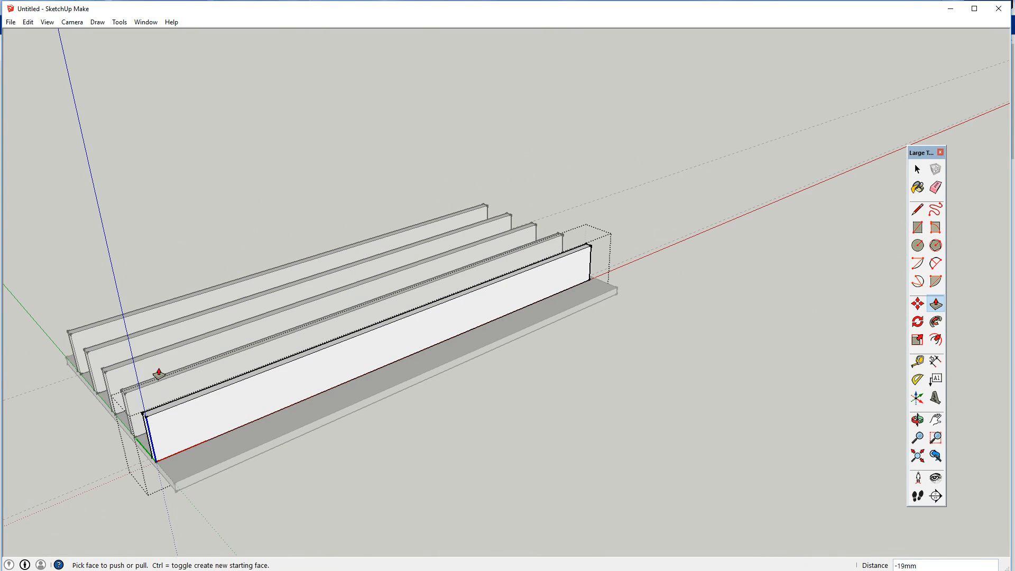
key("h")
left_click_drag(215, 444, 550, 426)
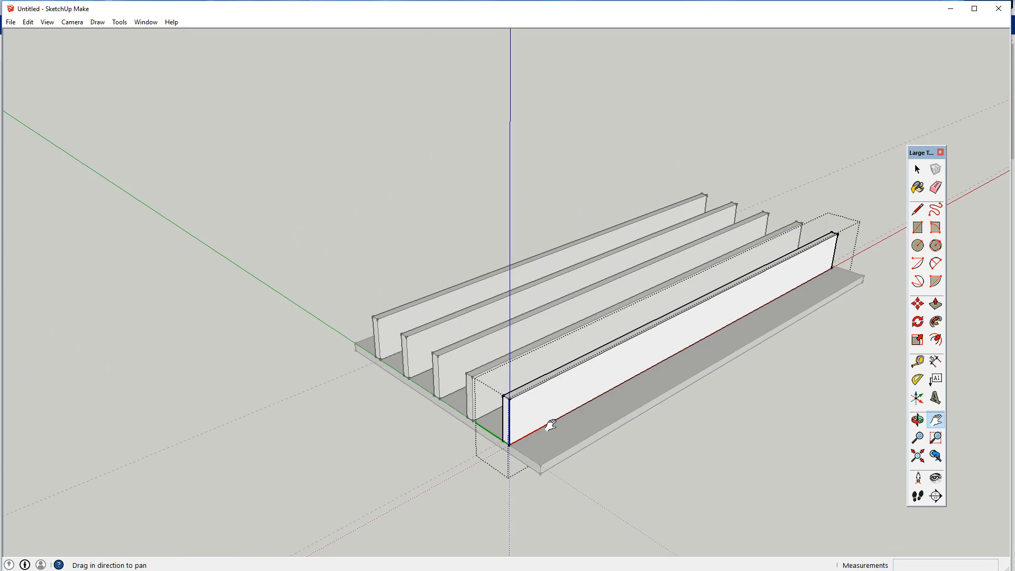
scroll(549, 425, "up", 3)
middle_click_drag(486, 424, 552, 400)
scroll(552, 399, "up", 2)
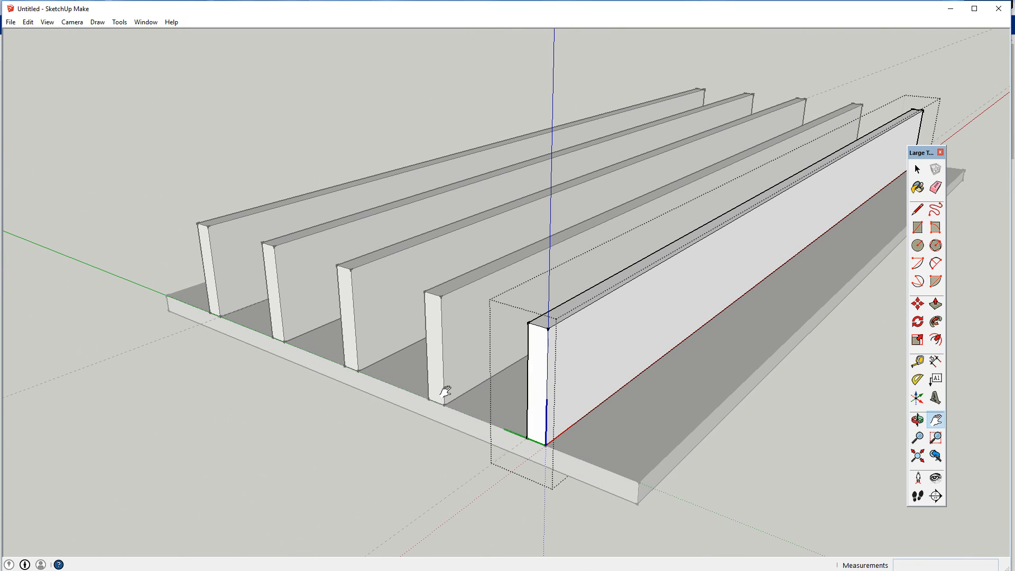
key("p")
left_click(537, 410)
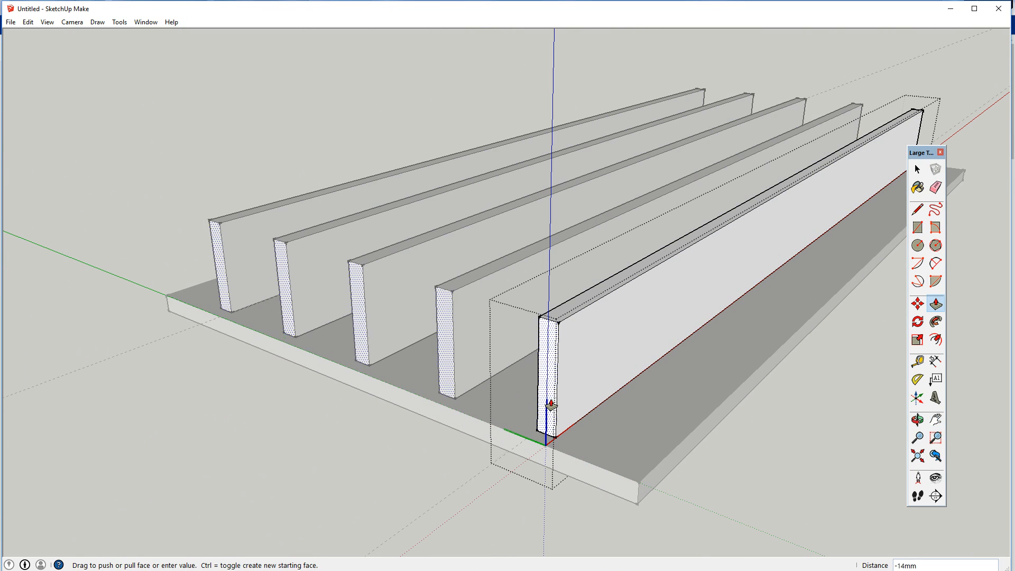
type("19")
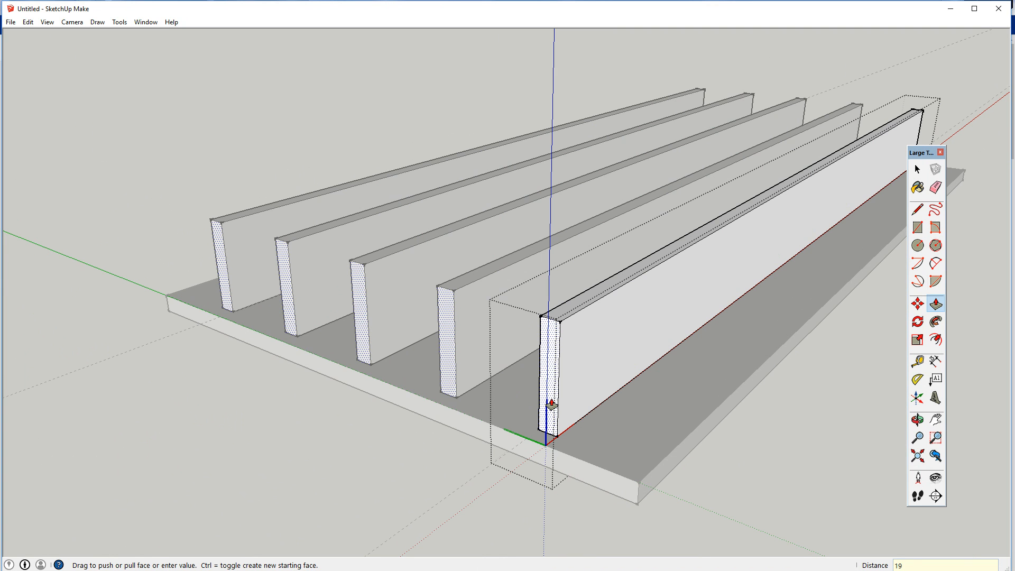
key("Return")
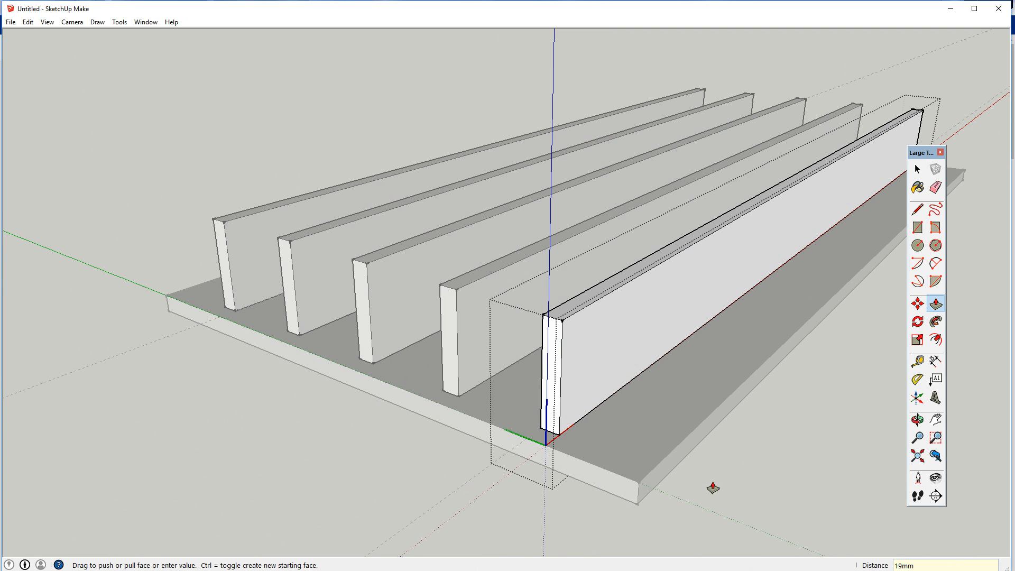
key("space")
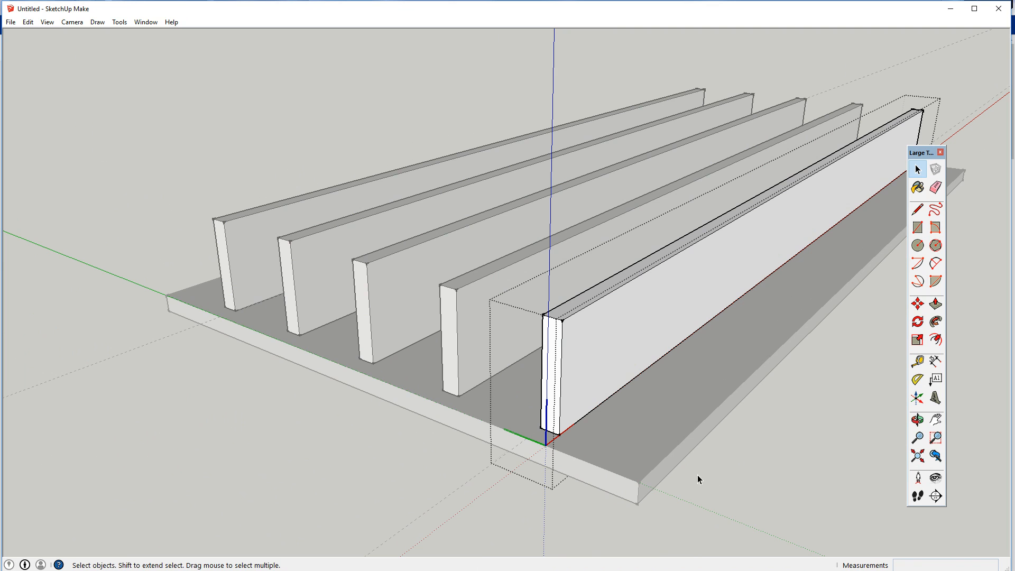
left_click(725, 481)
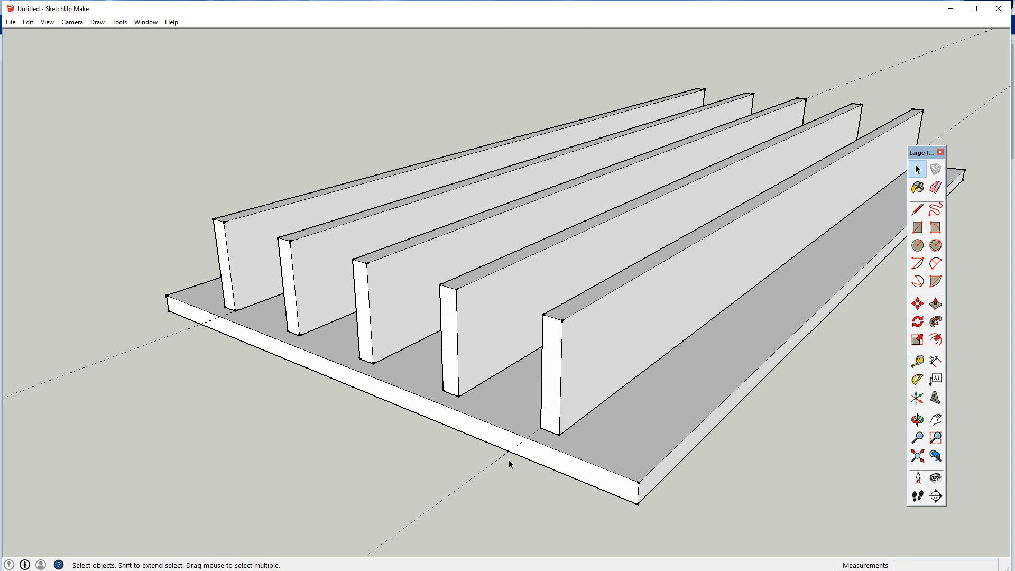
Draw a rectangle on the board across the recessed ends of all five supports and pull it up to the supports' top
key("r")
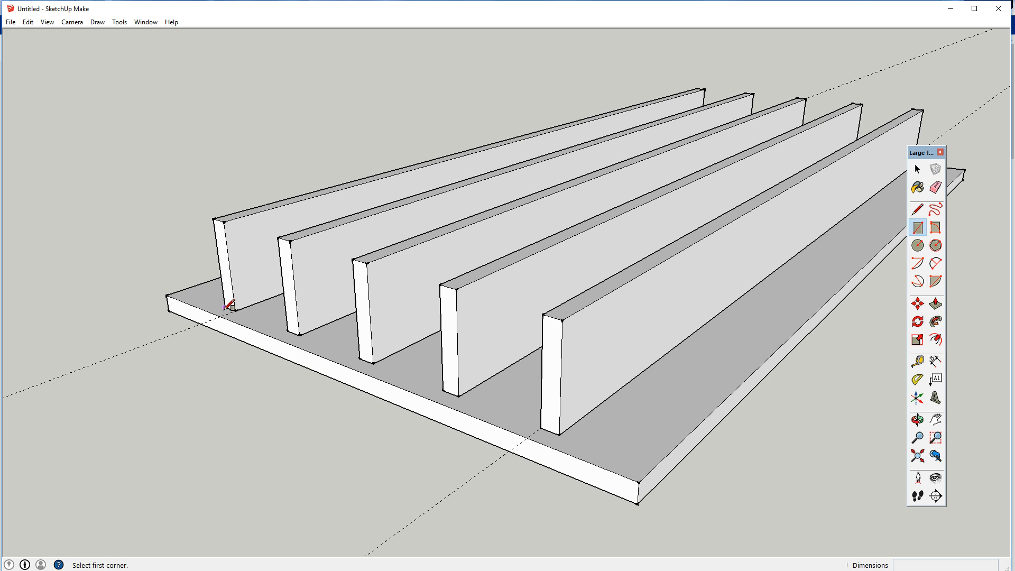
left_click(225, 306)
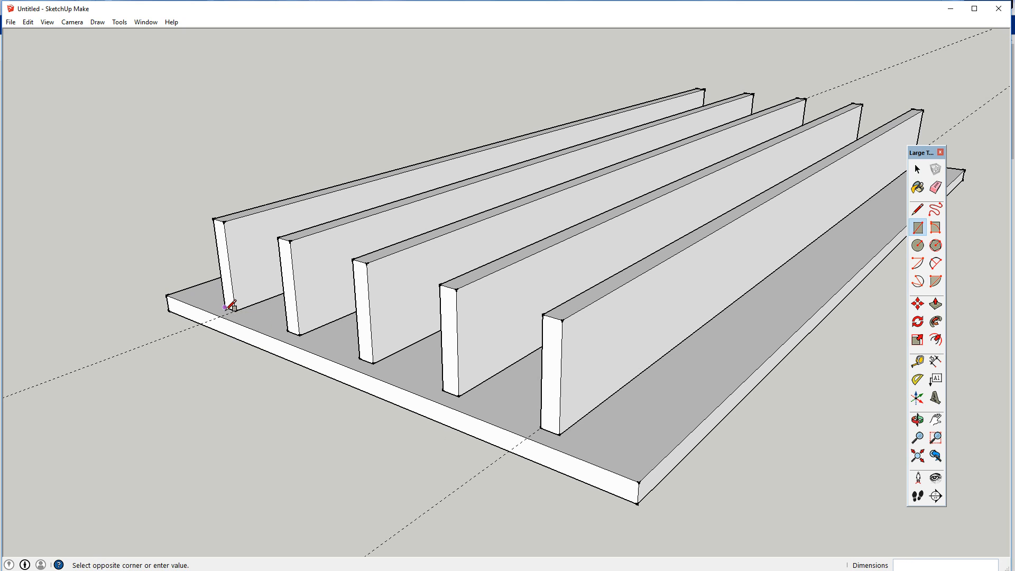
left_click(552, 443)
key("p")
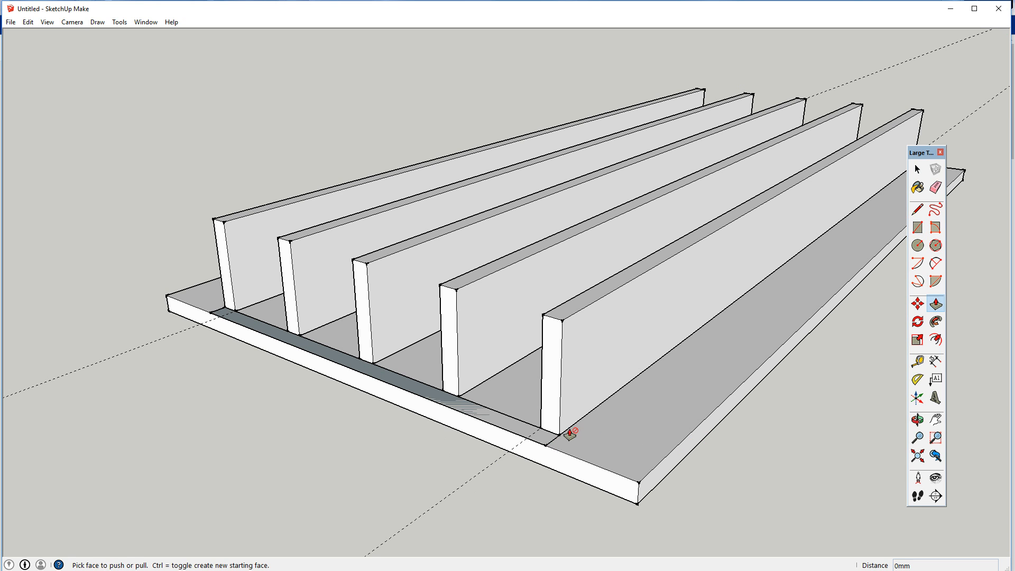
left_click(534, 431)
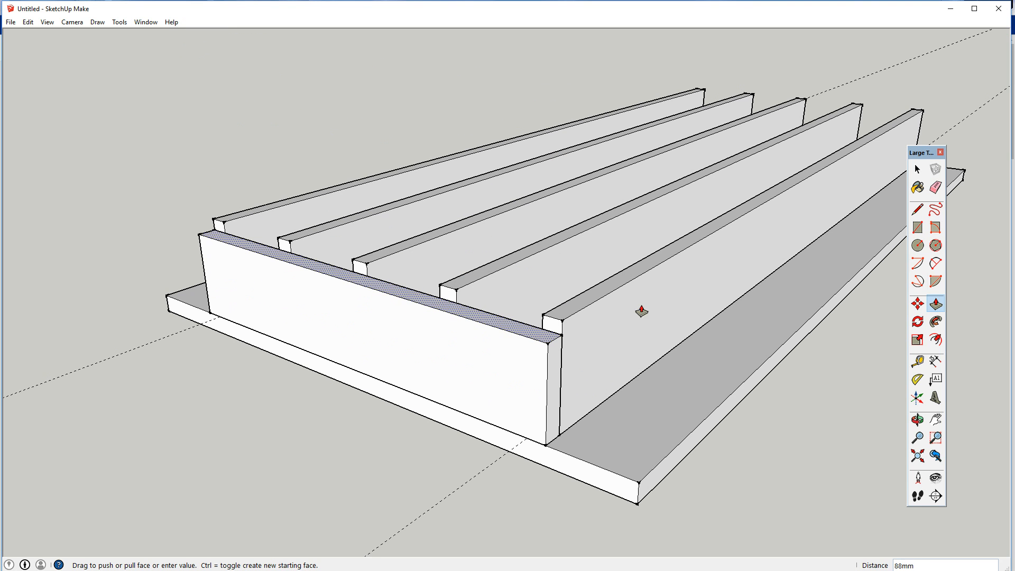
left_click(637, 274)
Select the whole end strip and make it a component named "endplate"
key("space")
left_click(496, 400)
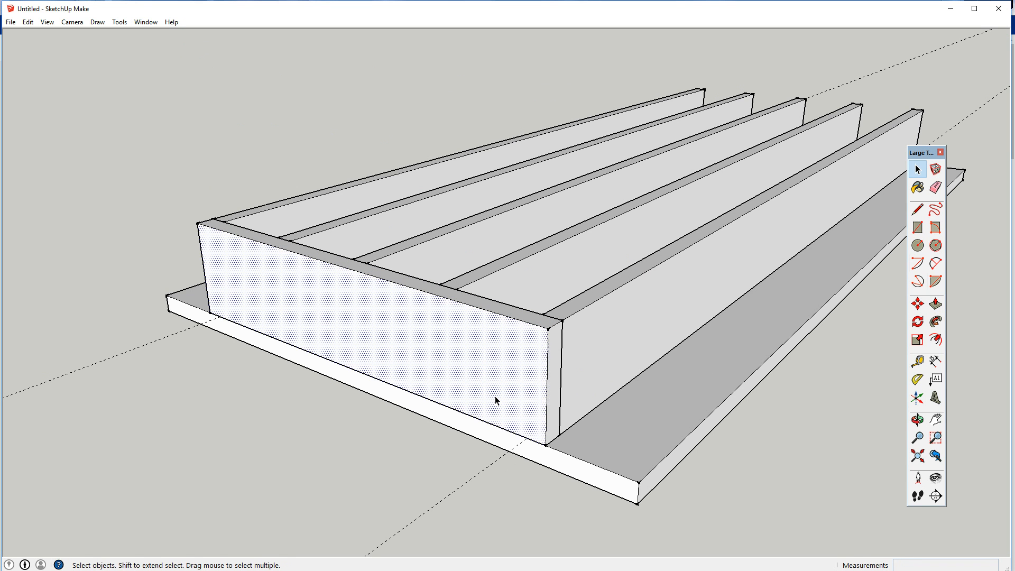
triple_click(496, 400)
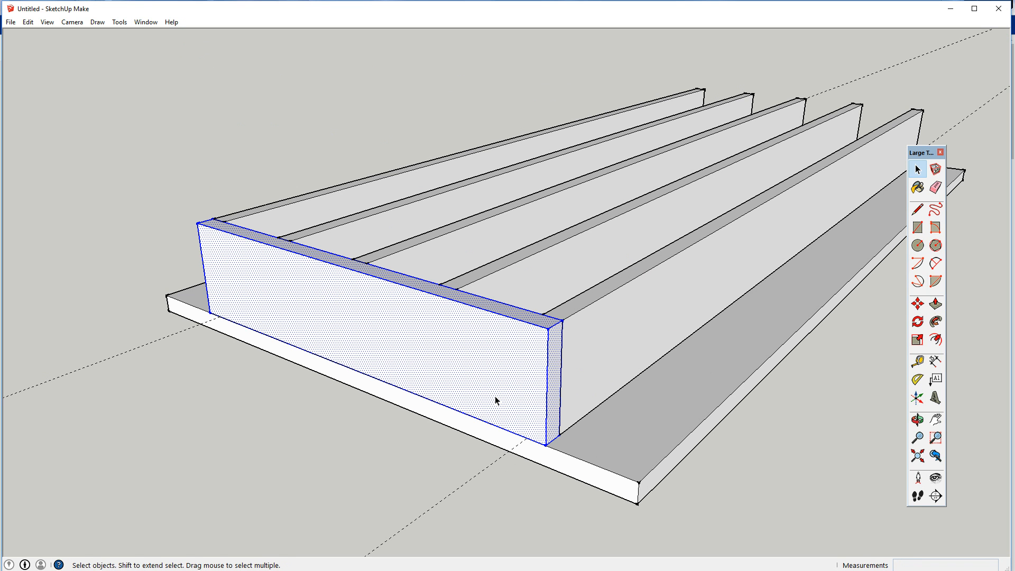
key("g")
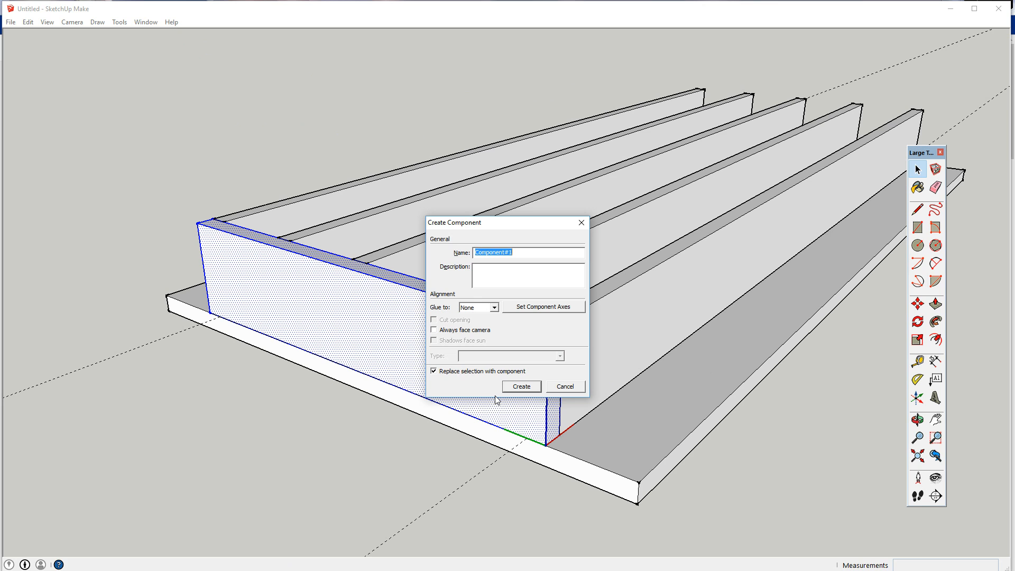
type("endplate")
key("Return")
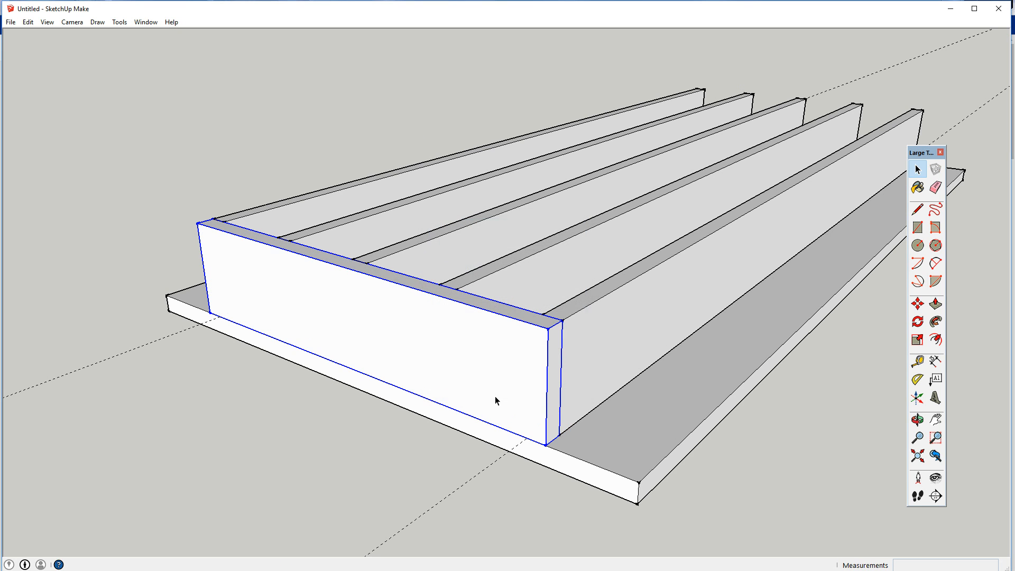
Copy the endplate 1181 mm along the red axis so it closes the opposite ends of the supports
middle_click_drag(746, 416, 418, 412)
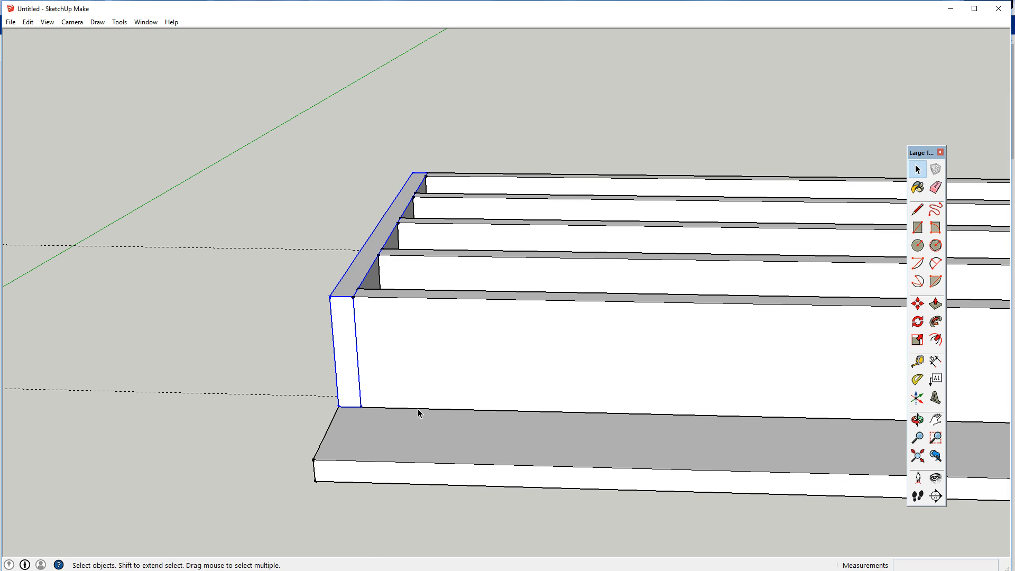
key("m")
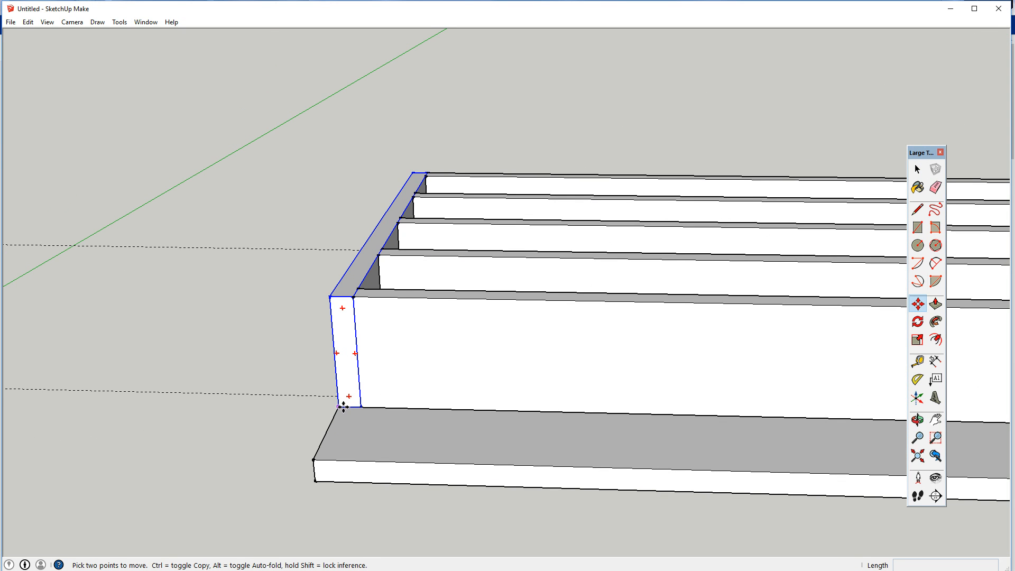
left_click(339, 407)
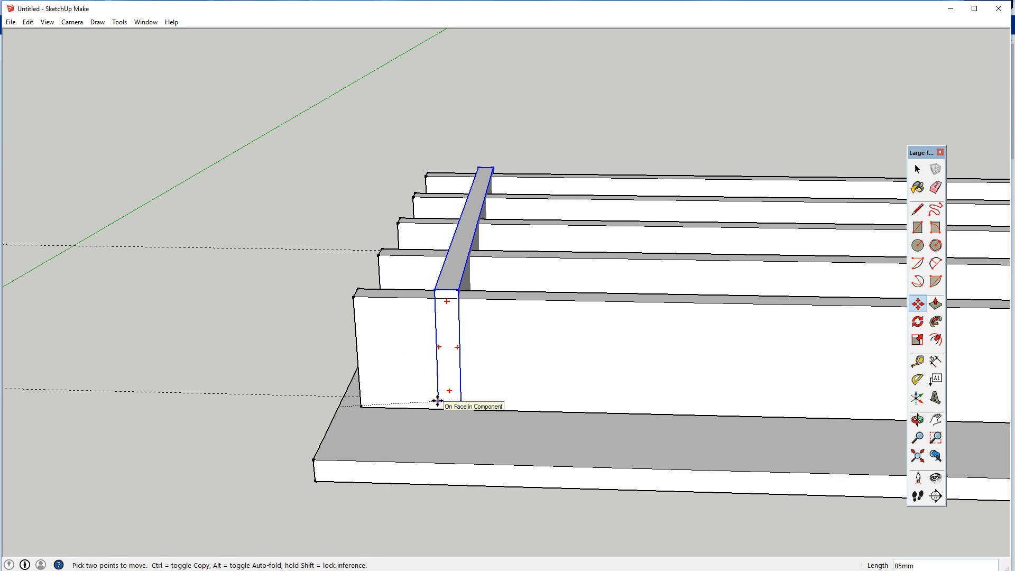
key("ctrl")
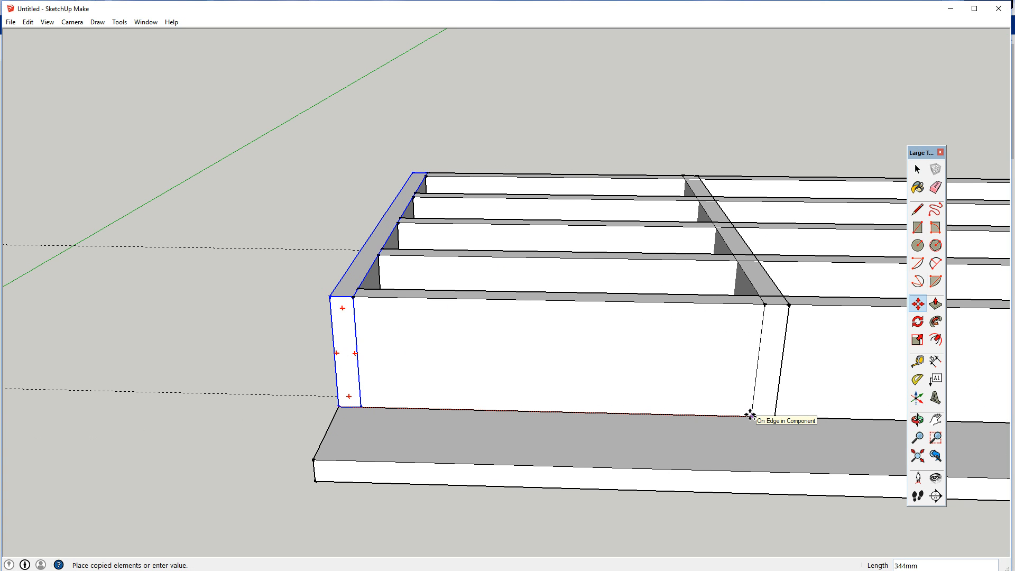
key("h")
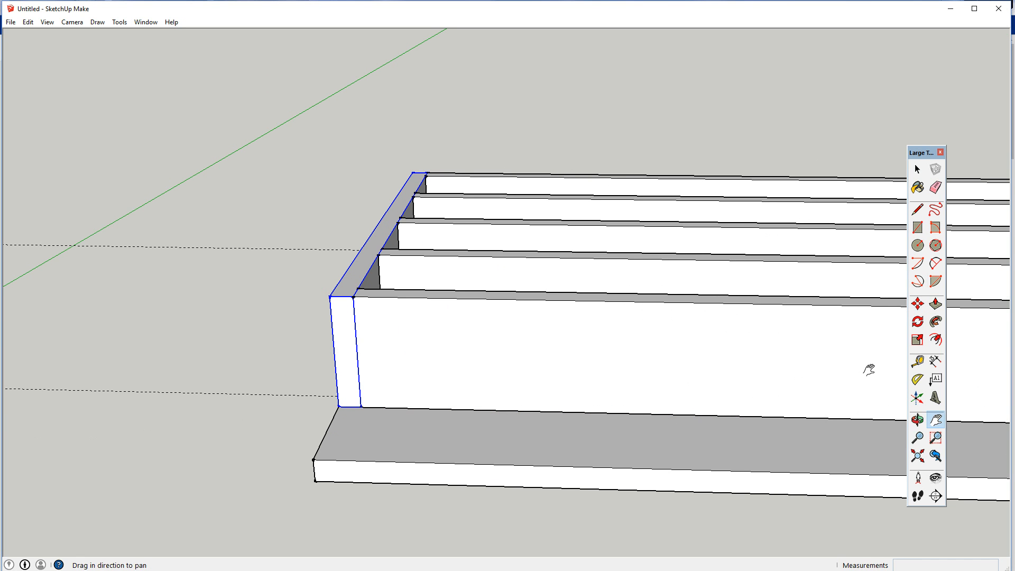
left_click_drag(867, 367, 276, 381)
left_click_drag(765, 376, 441, 377)
key("o")
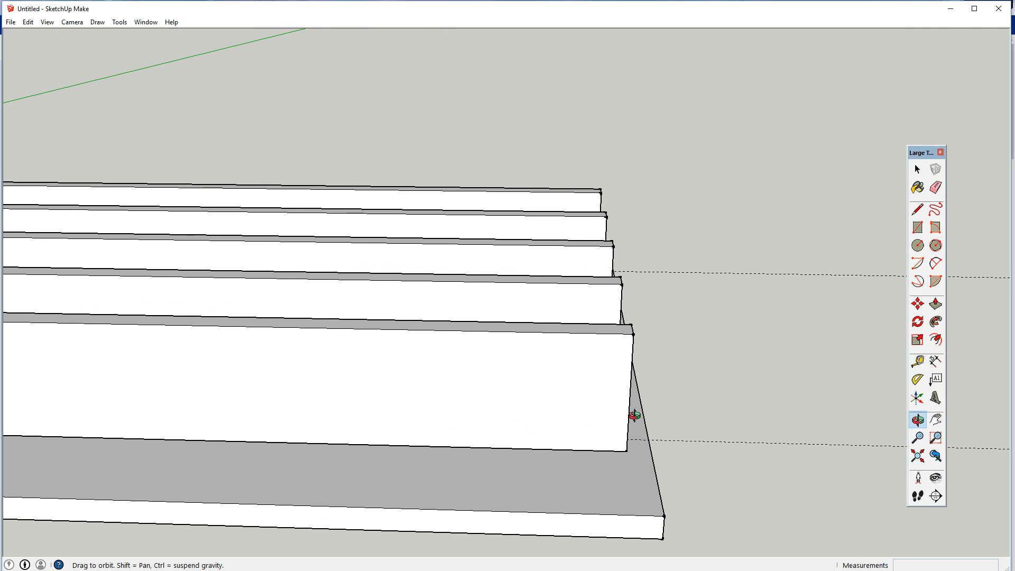
left_click_drag(635, 415, 409, 397)
key("h")
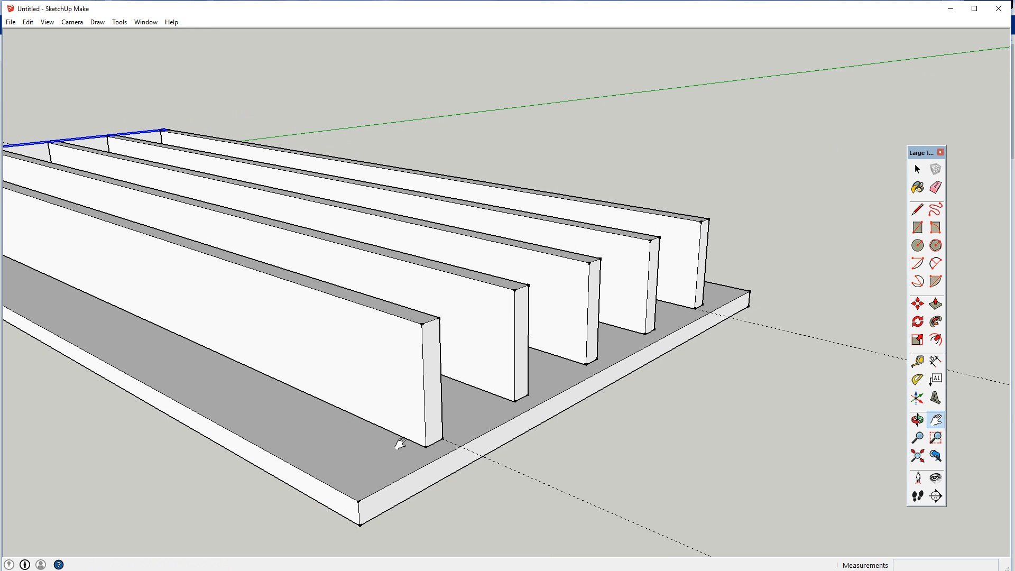
key("Escape")
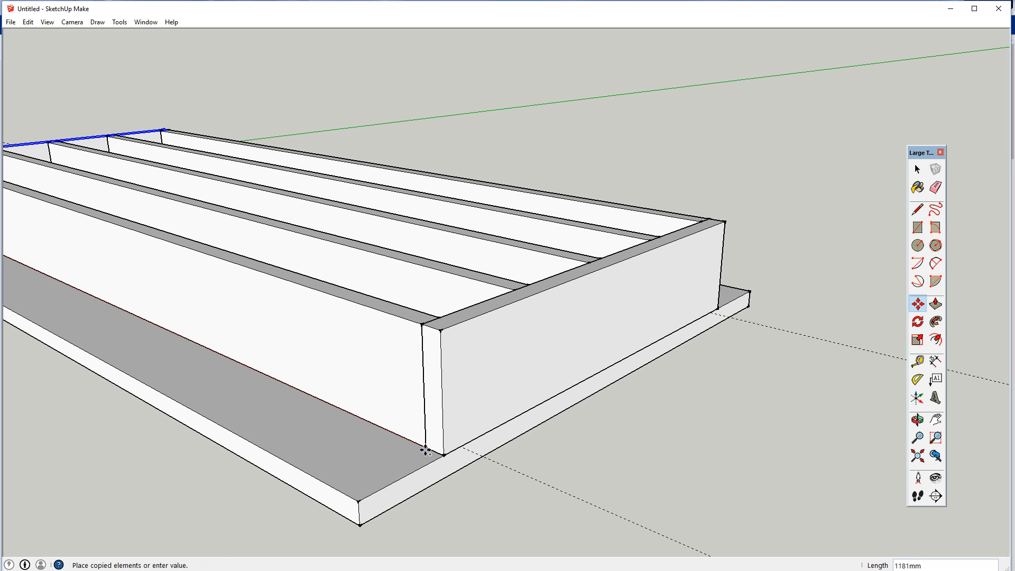
left_click(426, 450)
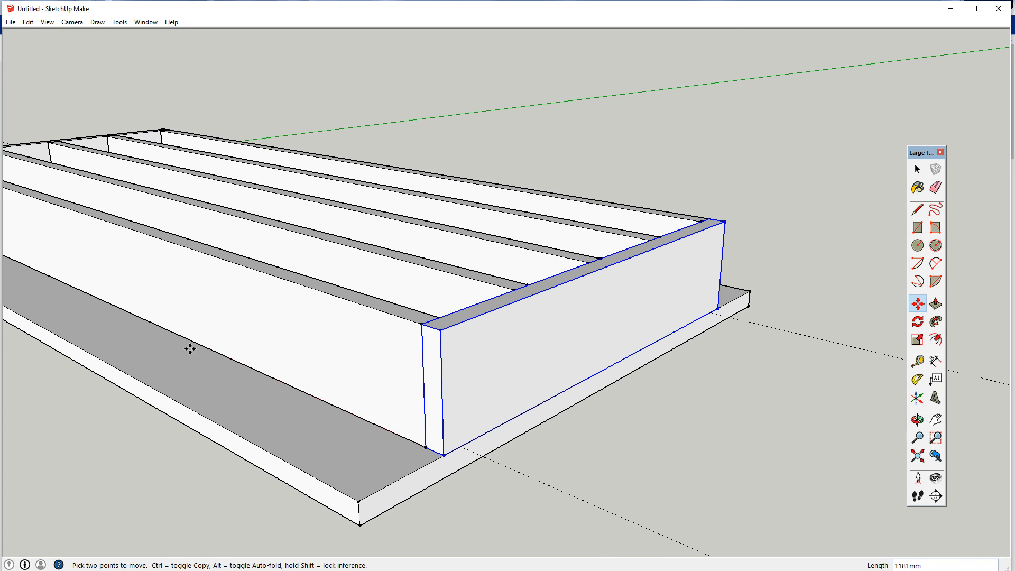
Copy the bottom board straight up 119 mm so the copy rests on top of the supports and endplates
scroll(132, 349, "down", 3)
mouse_move(131, 349)
middle_mouse_down()
mouse_move(348, 355)
mouse_move(352, 344)
mouse_move(125, 326)
mouse_move(161, 338)
middle_mouse_up()
key("space")
double_click(330, 404)
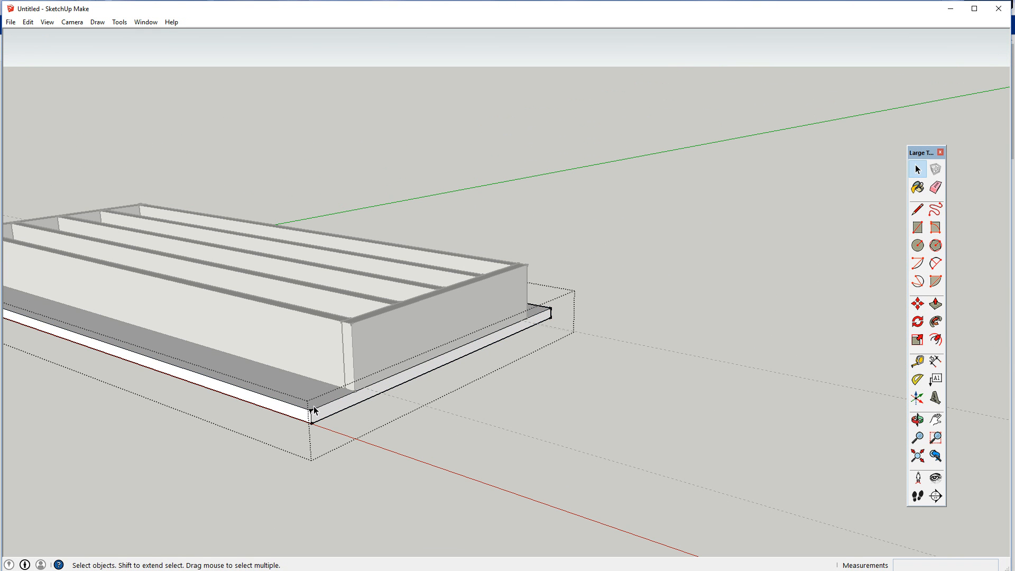
left_click(324, 463)
left_click(321, 409)
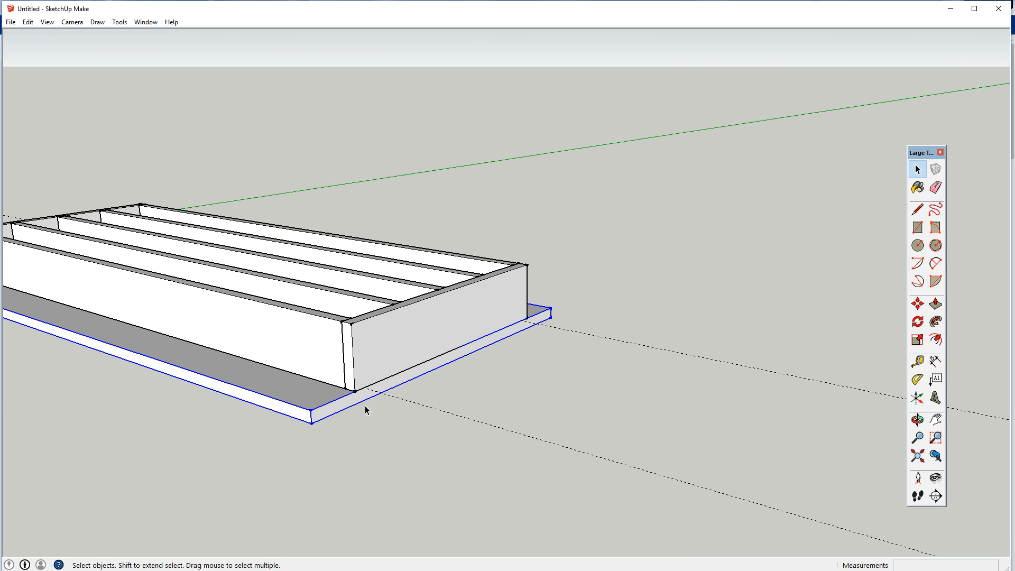
scroll(310, 412, "up", 3)
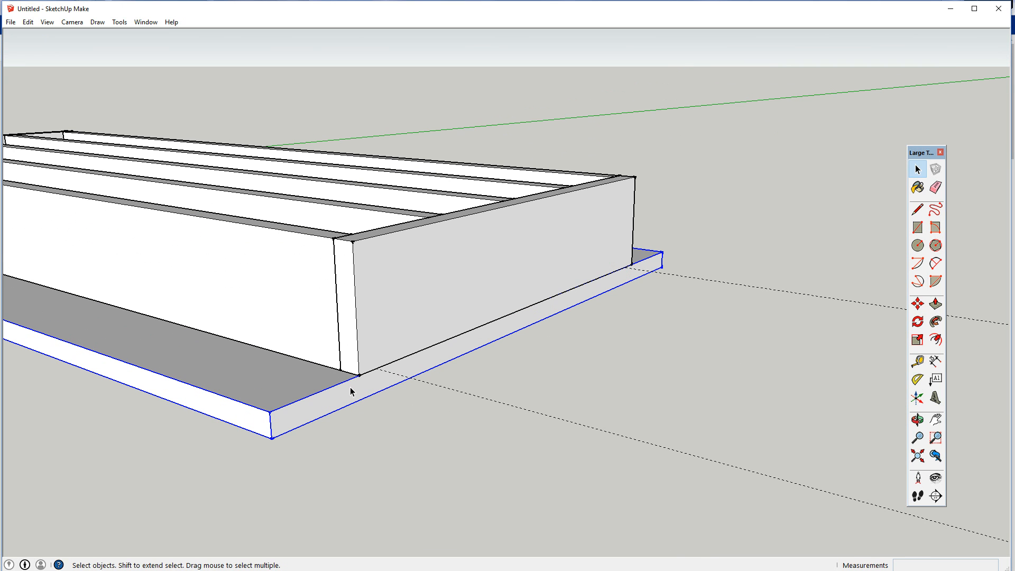
key("m")
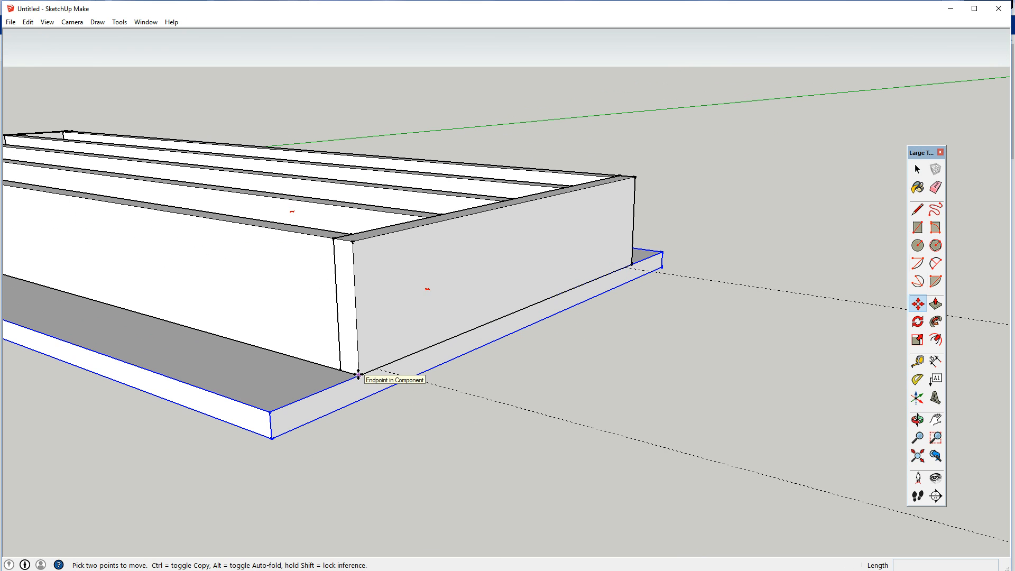
left_click(359, 382)
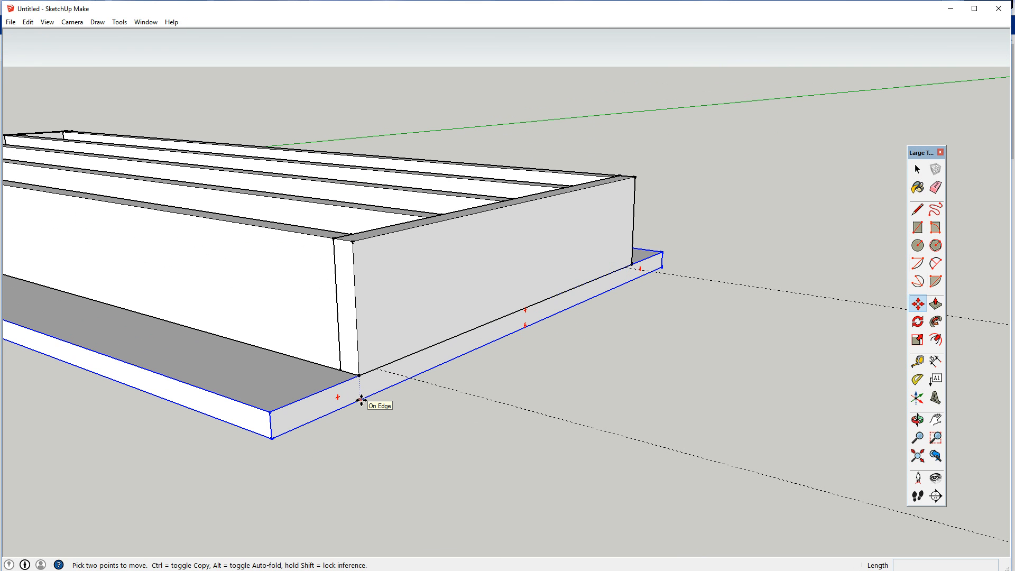
left_click(358, 400)
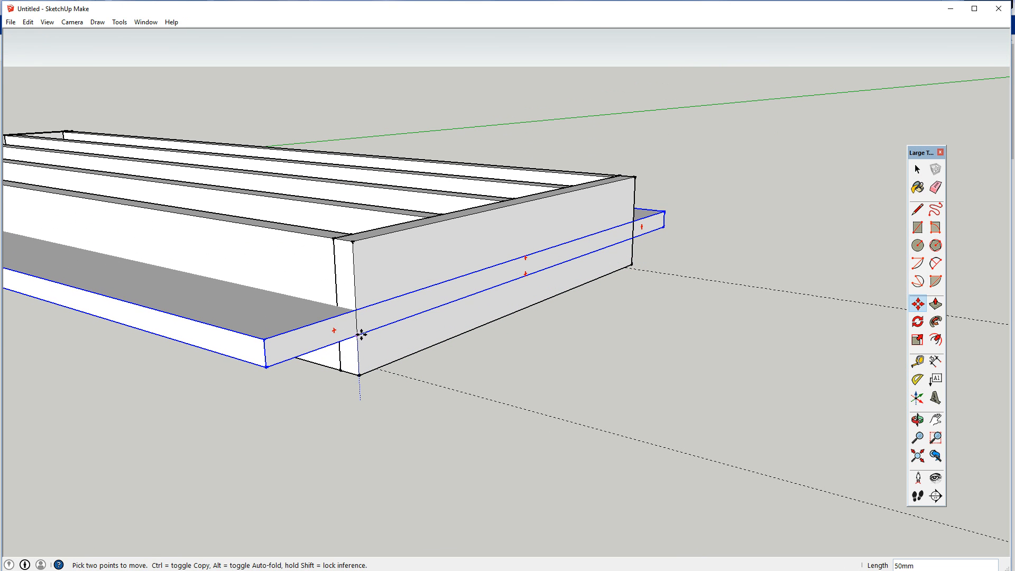
key("ctrl")
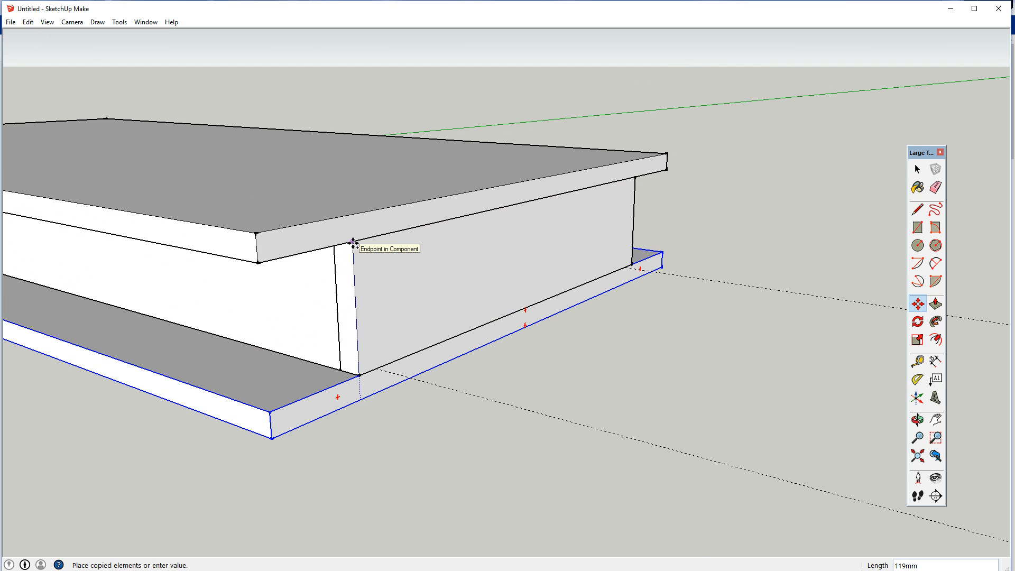
left_click(353, 243)
middle_click_drag(417, 356, 254, 324)
middle_click_drag(480, 309, 118, 313)
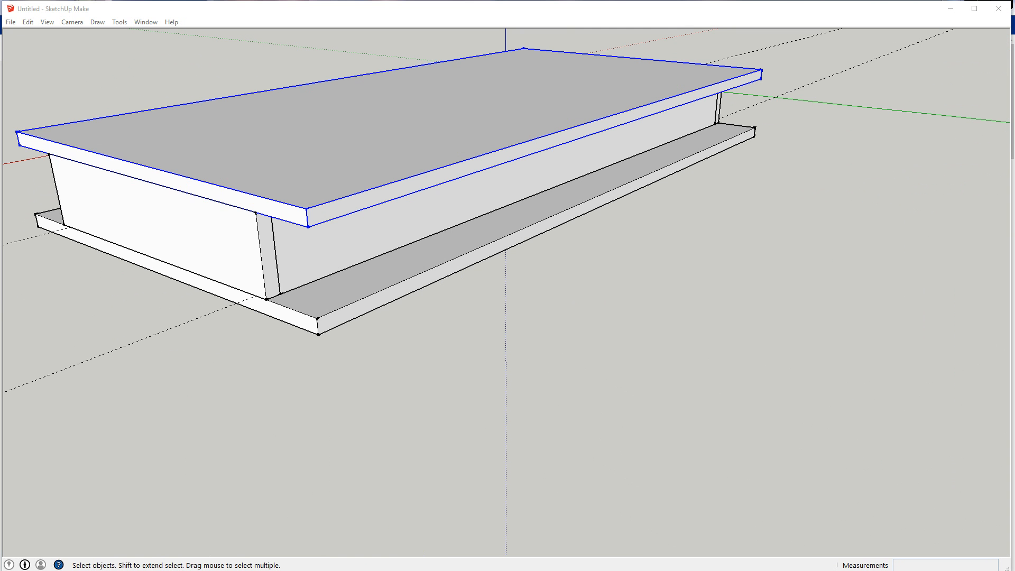